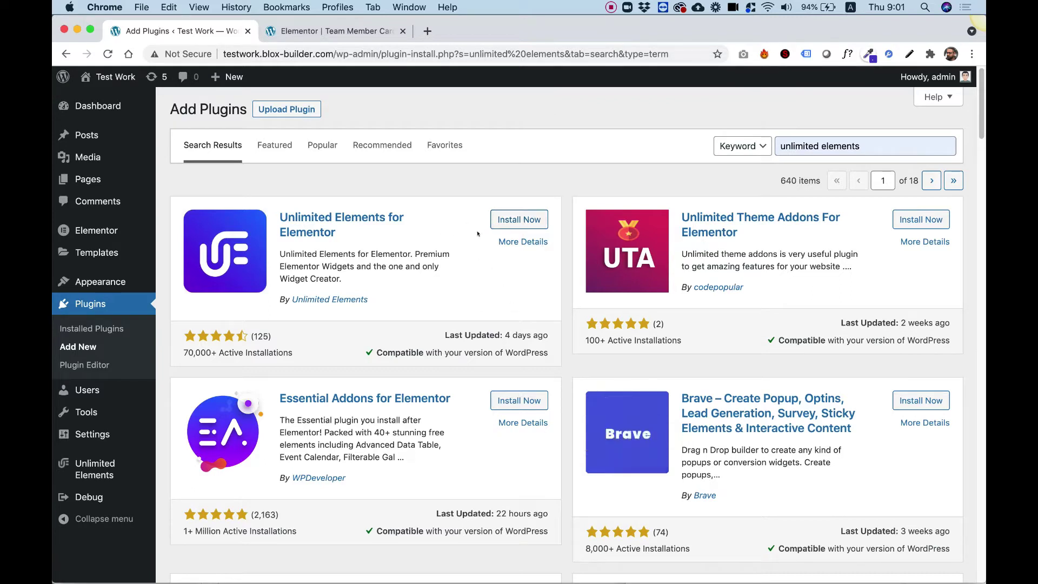
Go to the Unlimited Elements widgets page from the WordPress admin sidebar
{"action": "left_click", "coordinate": [92, 468]}
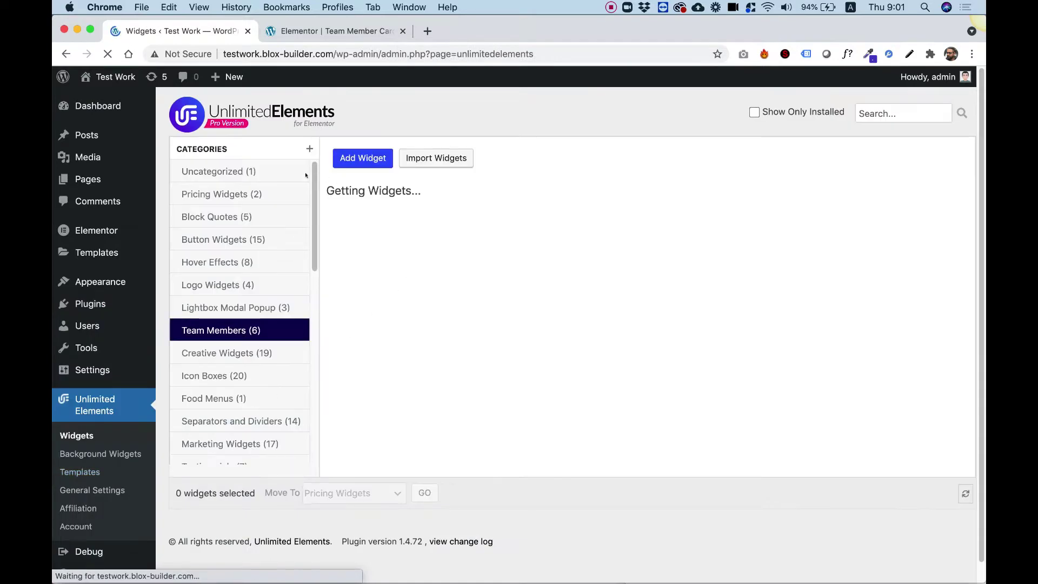
Browse to the Team Members widgets and preview Team Member Card in a new tab
{"action": "left_click", "coordinate": [222, 354]}
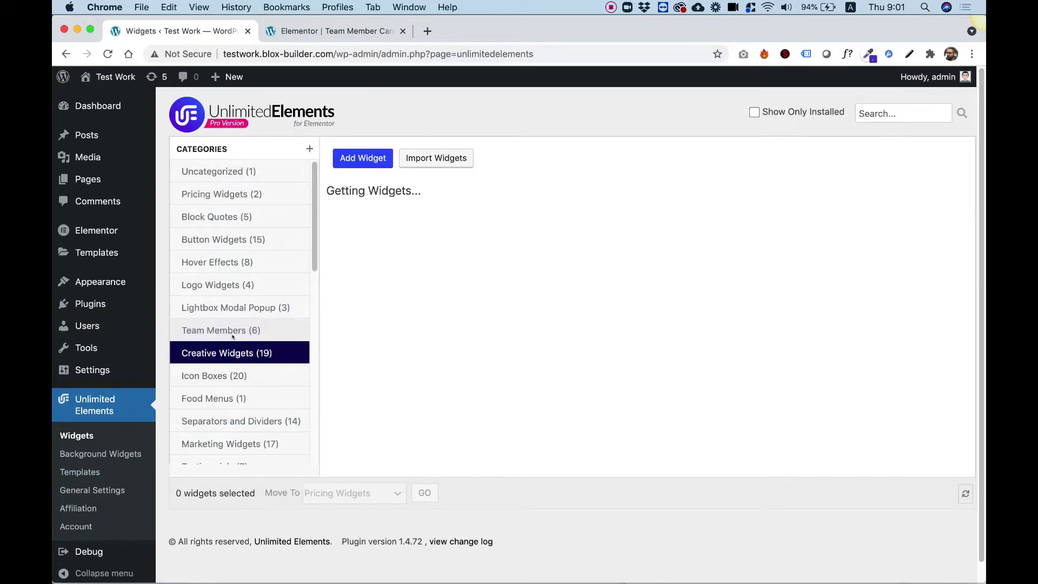
{"action": "left_click", "coordinate": [202, 332]}
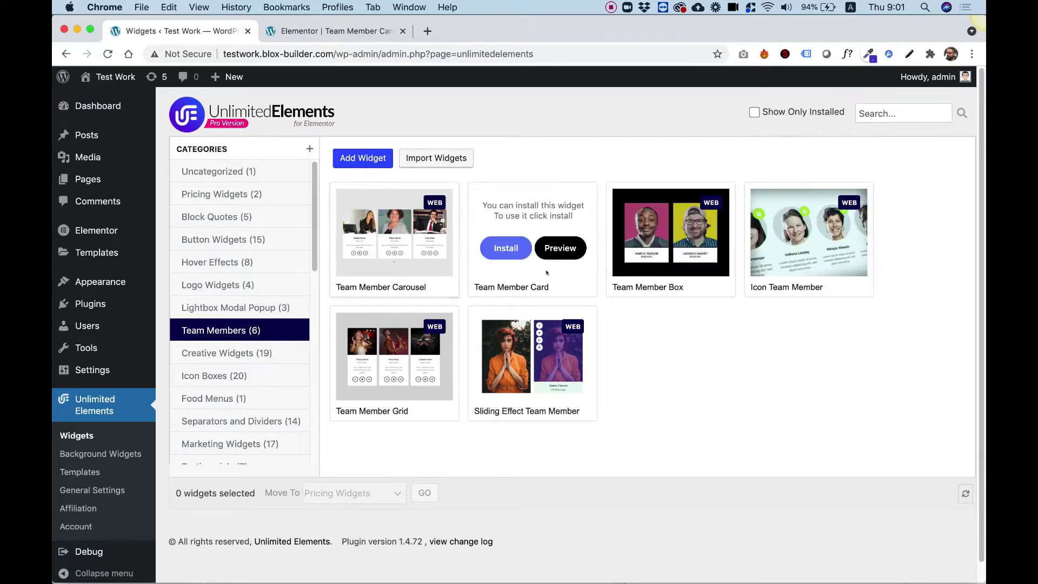
{"action": "left_click", "coordinate": [561, 248]}
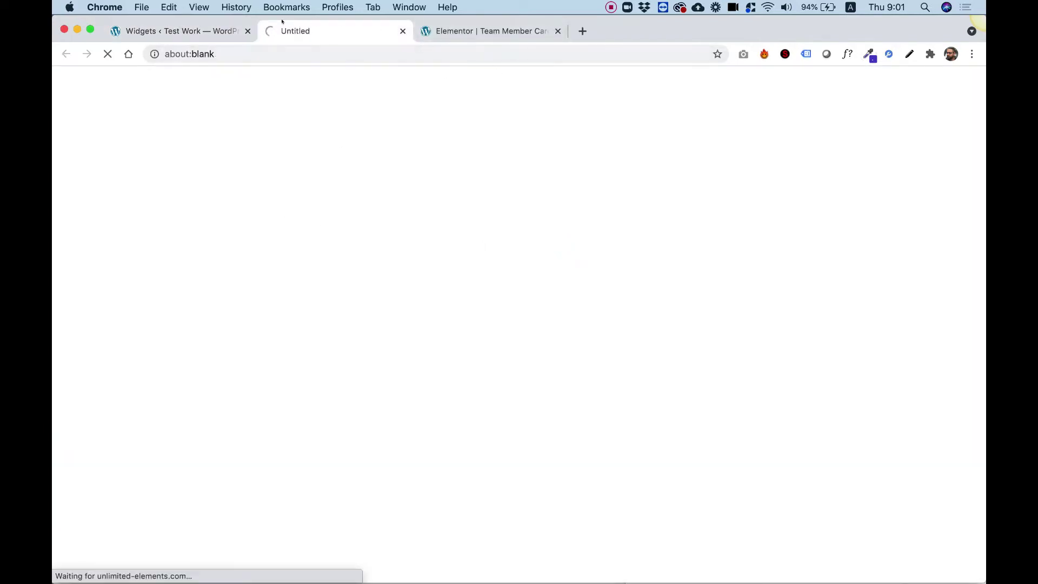
Review the Team Member Card demos, install the widget, and return to the Elementor tab
{"action": "scroll", "coordinate": [586, 205], "scroll_direction": "down", "scroll_amount": 3}
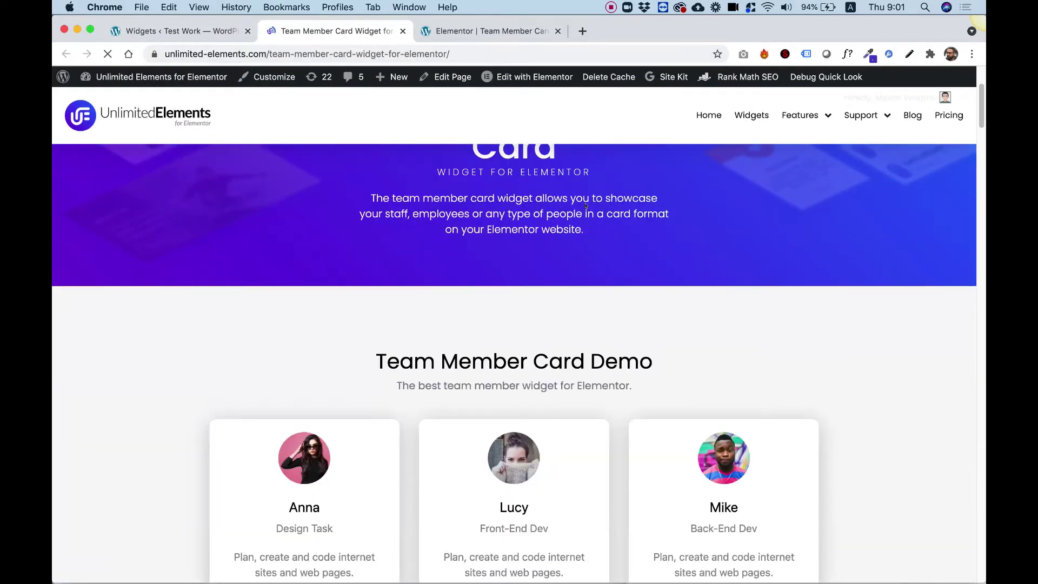
{"action": "scroll", "coordinate": [586, 206], "scroll_direction": "down", "scroll_amount": 5}
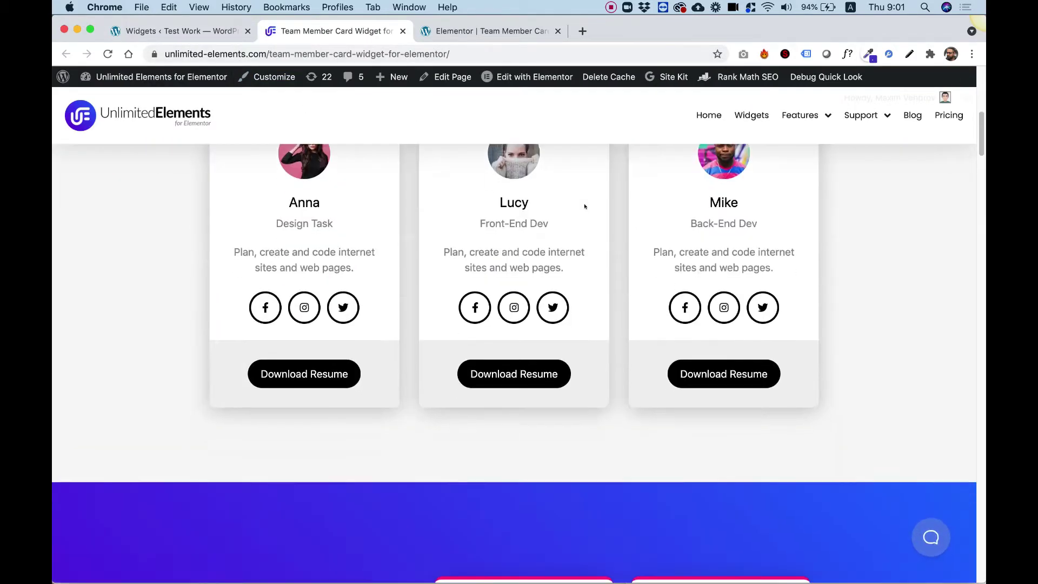
{"action": "scroll", "coordinate": [585, 206], "scroll_direction": "down", "scroll_amount": 10}
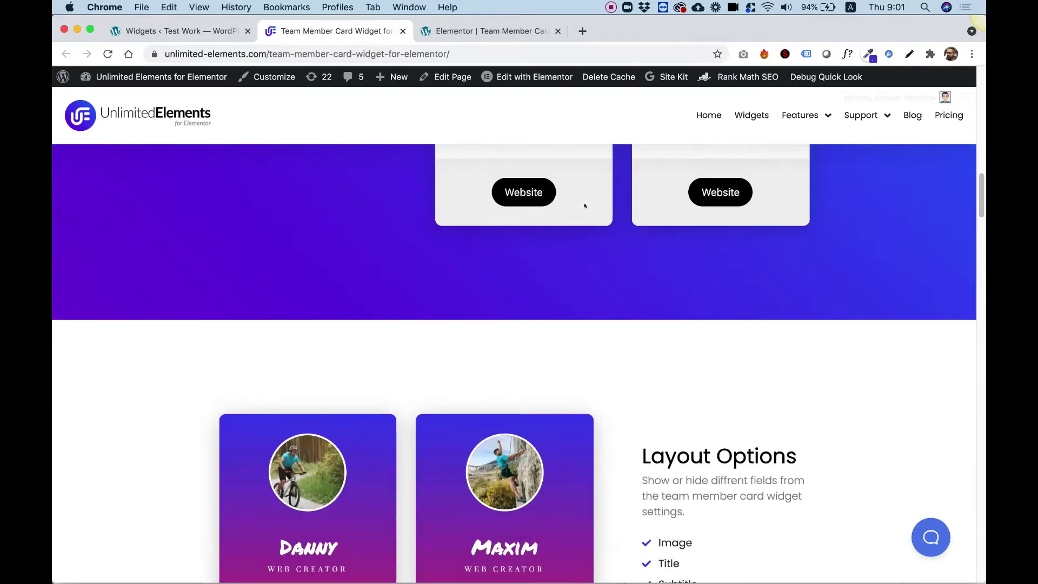
{"action": "scroll", "coordinate": [585, 206], "scroll_direction": "down", "scroll_amount": 15}
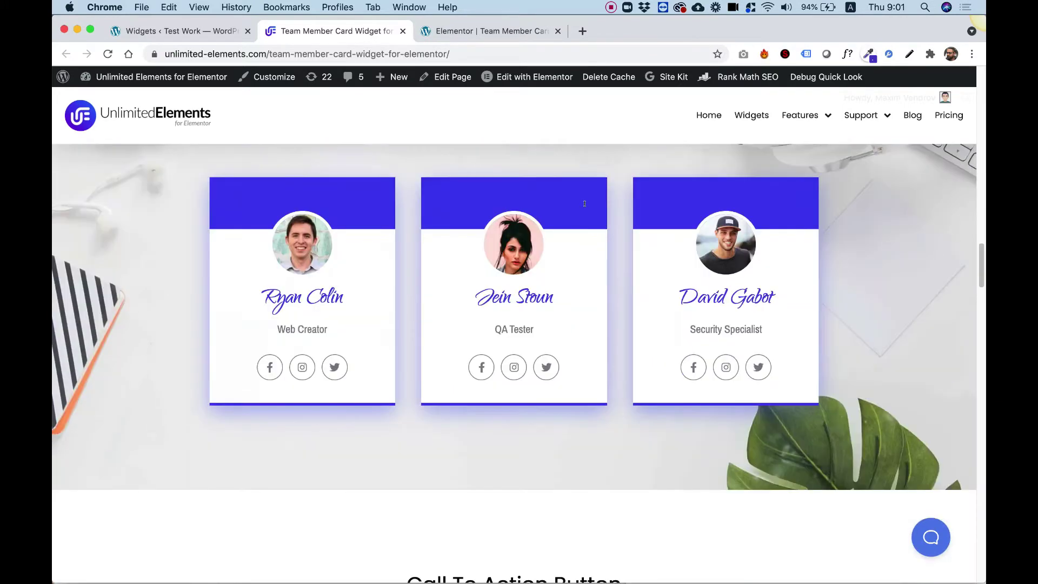
{"action": "scroll", "coordinate": [584, 207], "scroll_direction": "down", "scroll_amount": 15}
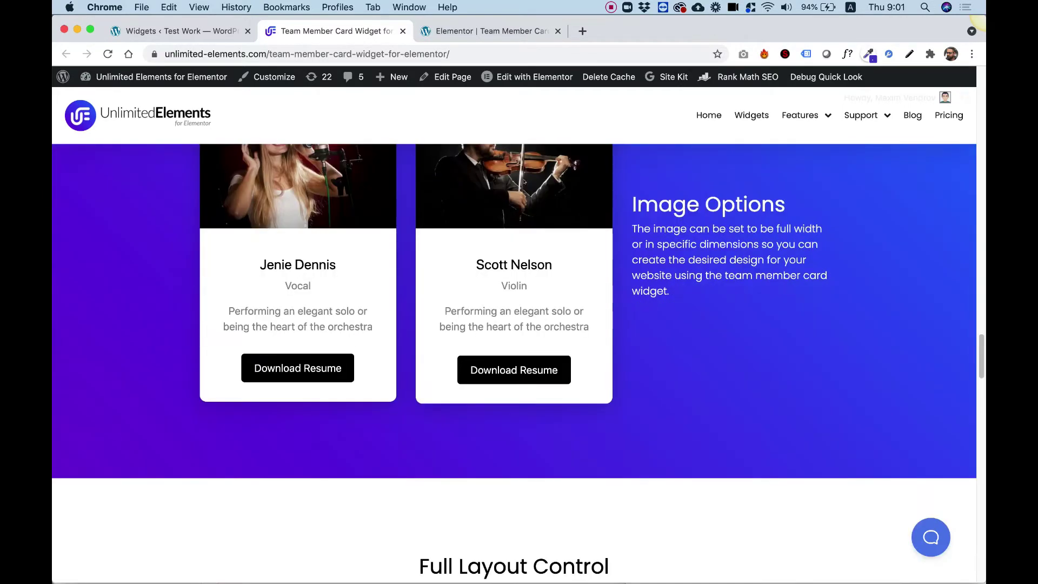
{"action": "left_click", "coordinate": [403, 31]}
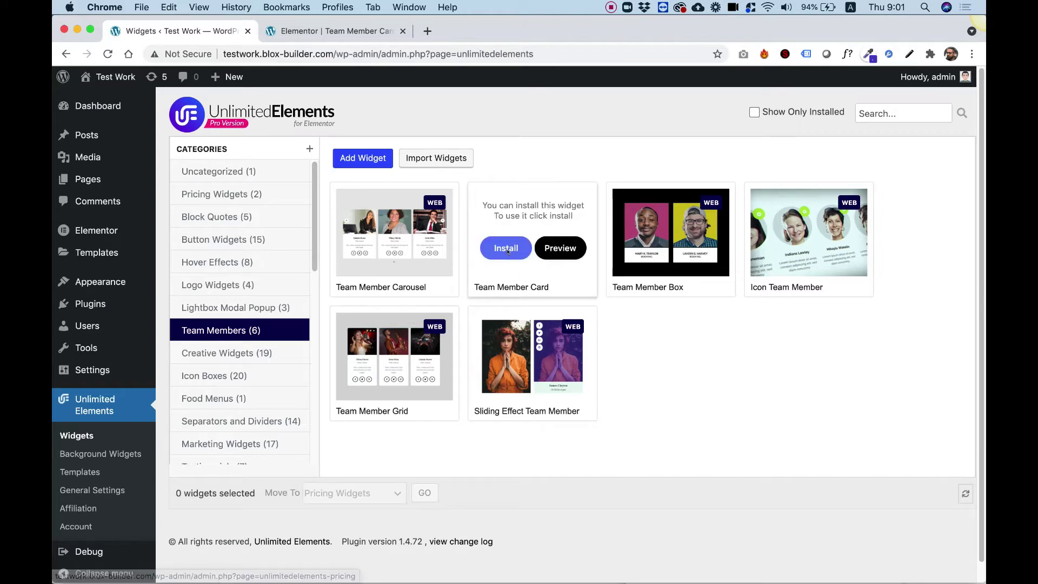
{"action": "left_click", "coordinate": [507, 249]}
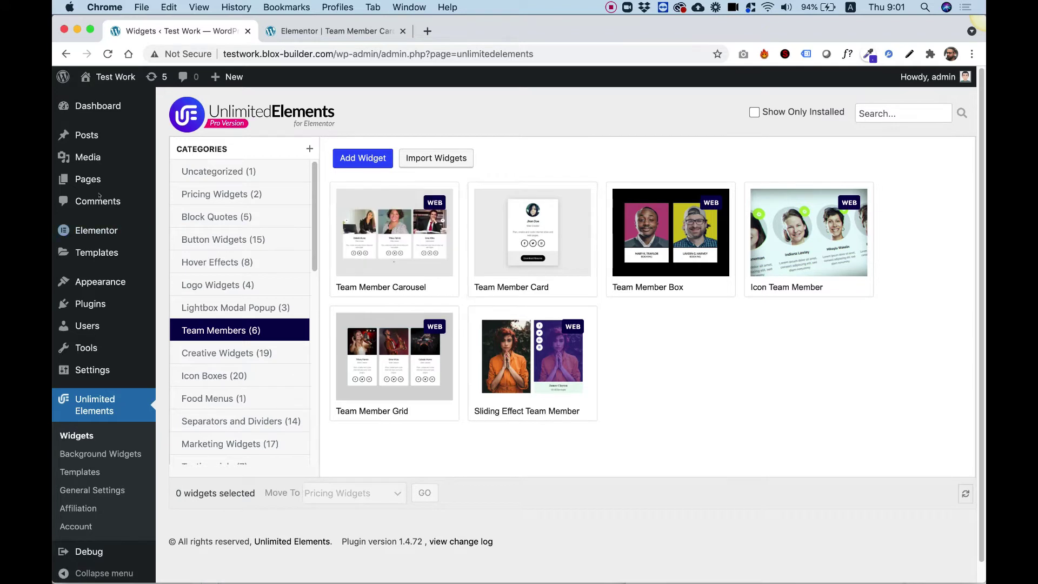
{"action": "left_click", "coordinate": [317, 32]}
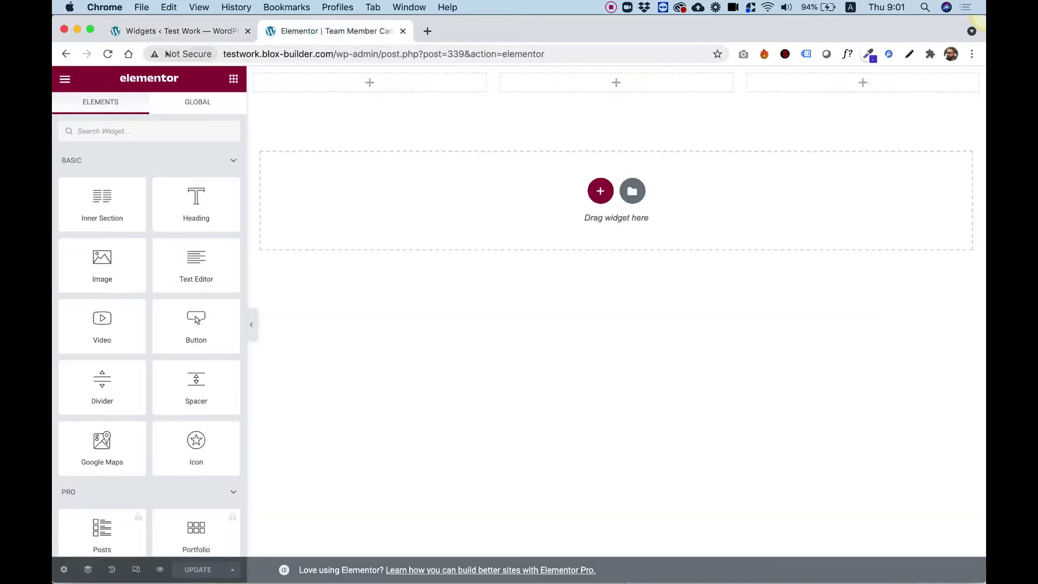
Reload the editor, search 'tea', and drop Team Member Card into the top middle column
{"action": "left_click", "coordinate": [108, 54]}
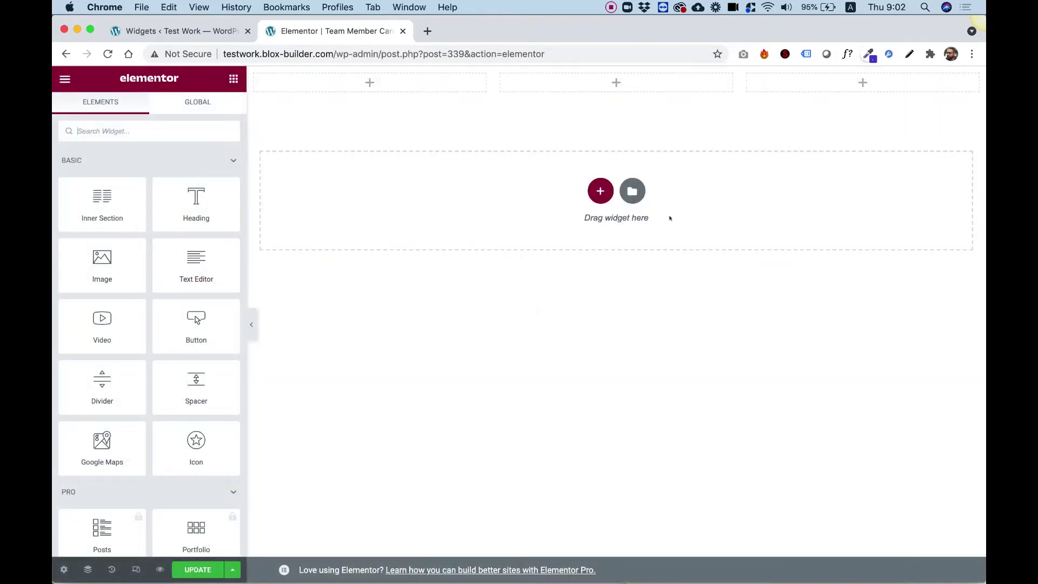
{"action": "left_click", "coordinate": [104, 132]}
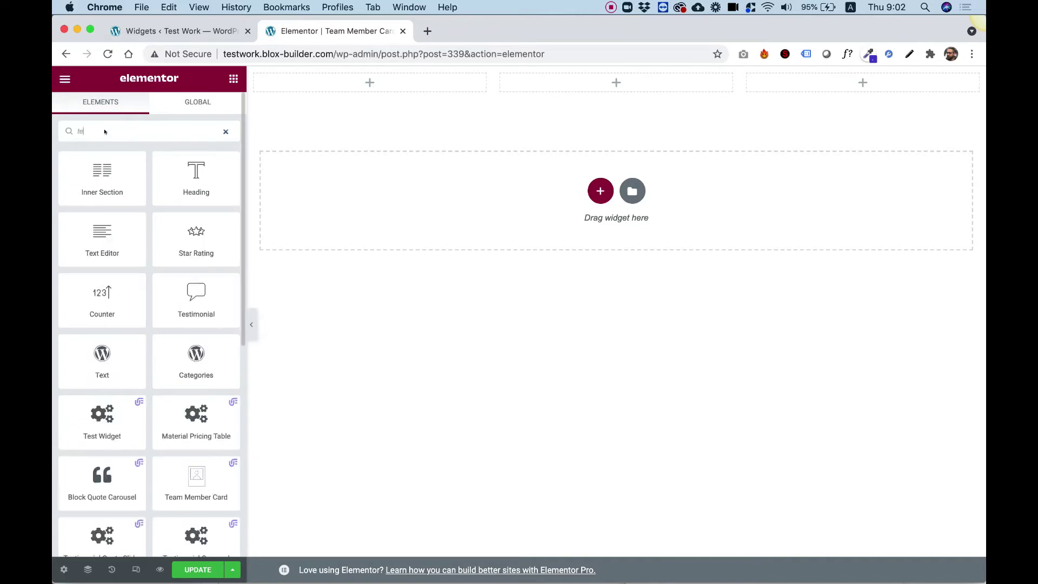
{"action": "type", "text": "team"}
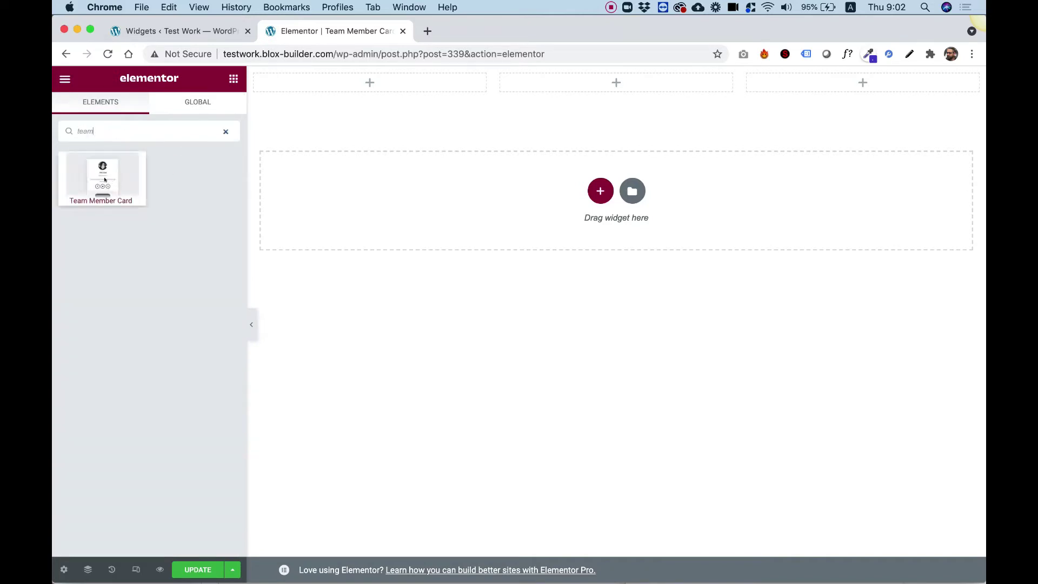
{"action": "left_click_drag", "start_coordinate": [86, 179], "coordinate": [560, 85]}
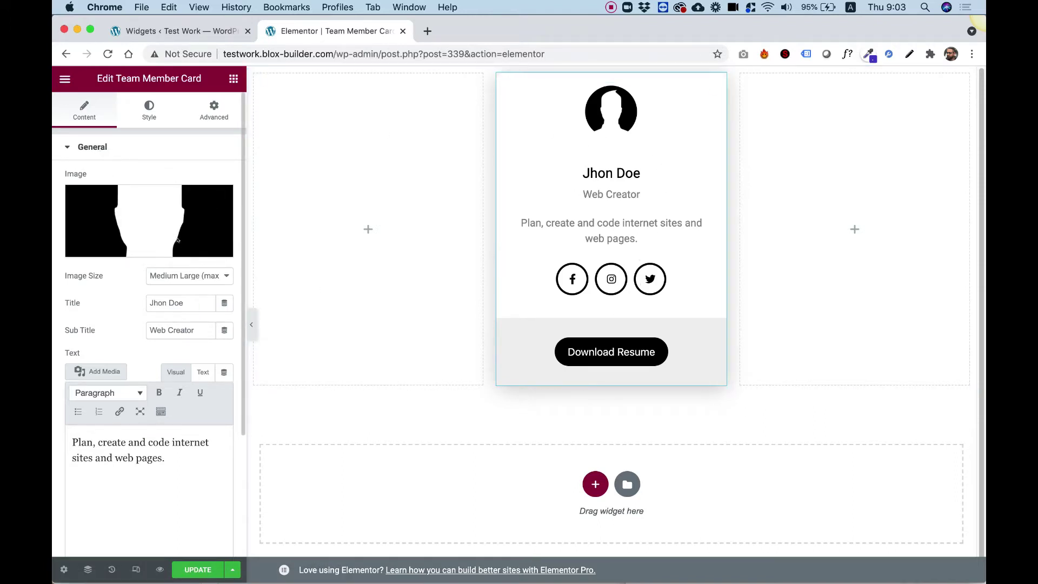
Delete the Twitter social item, leaving only the Facebook and Instagram icons
{"action": "scroll", "coordinate": [108, 243], "scroll_direction": "down", "scroll_amount": 2}
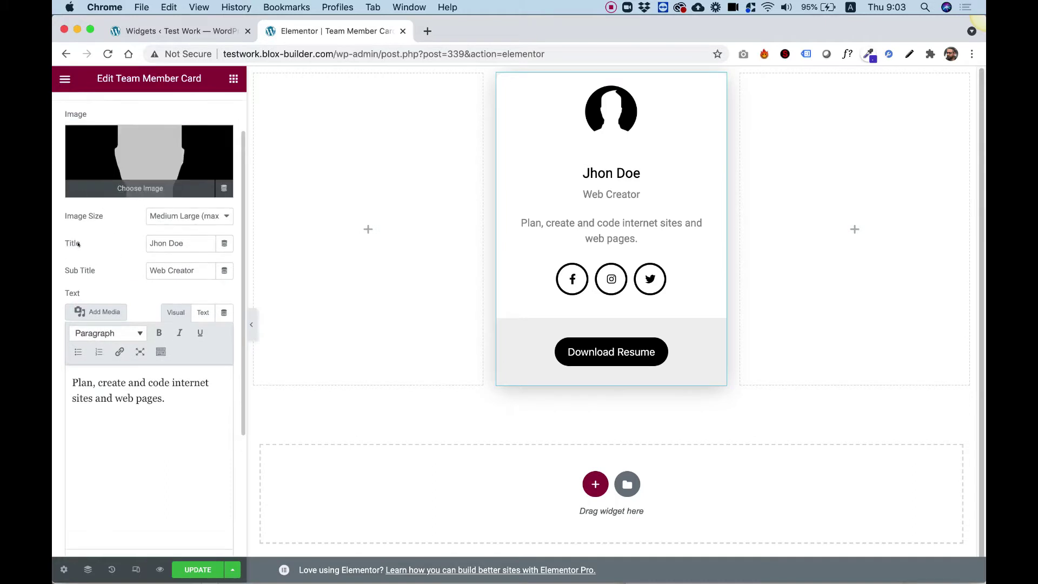
{"action": "scroll", "coordinate": [81, 362], "scroll_direction": "down", "scroll_amount": 1}
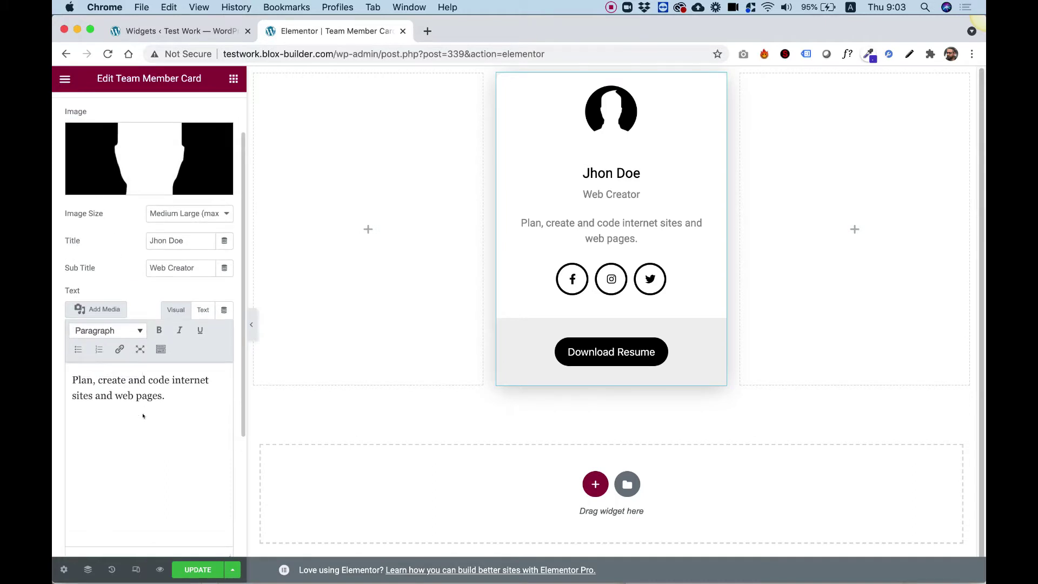
{"action": "scroll", "coordinate": [239, 425], "scroll_direction": "down", "scroll_amount": 6}
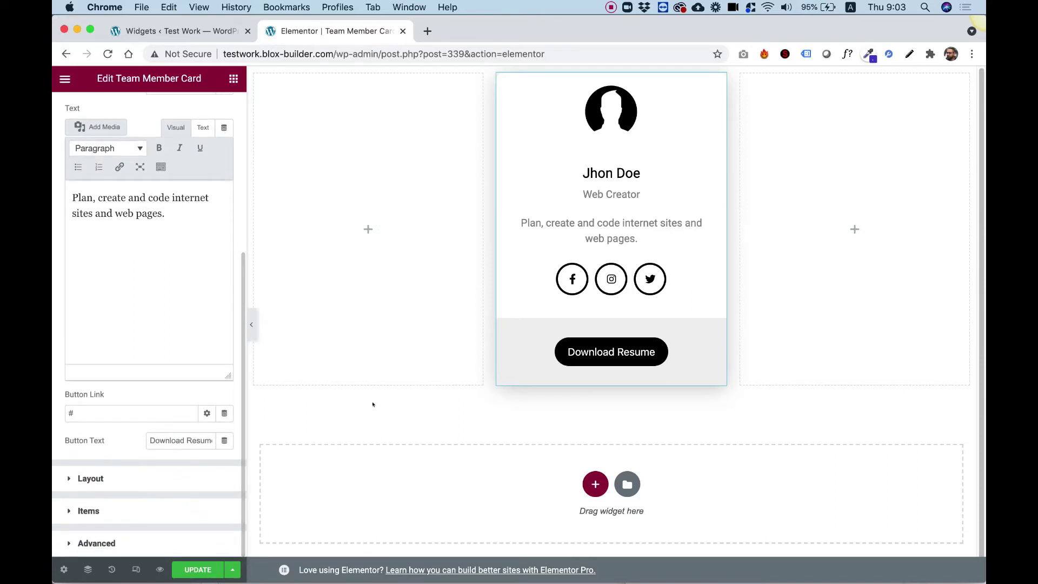
{"action": "left_click", "coordinate": [93, 512]}
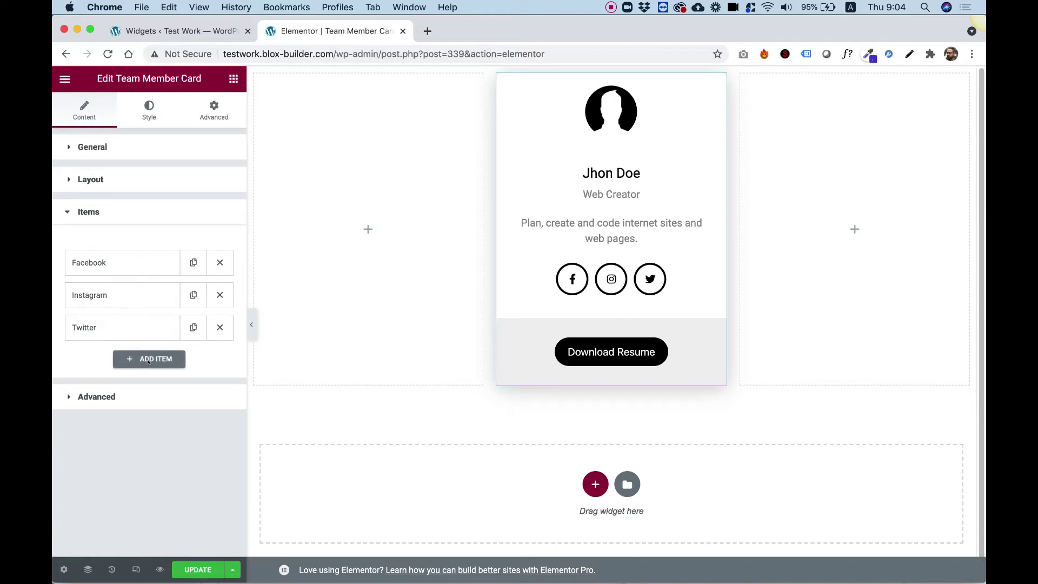
{"action": "left_click", "coordinate": [220, 327]}
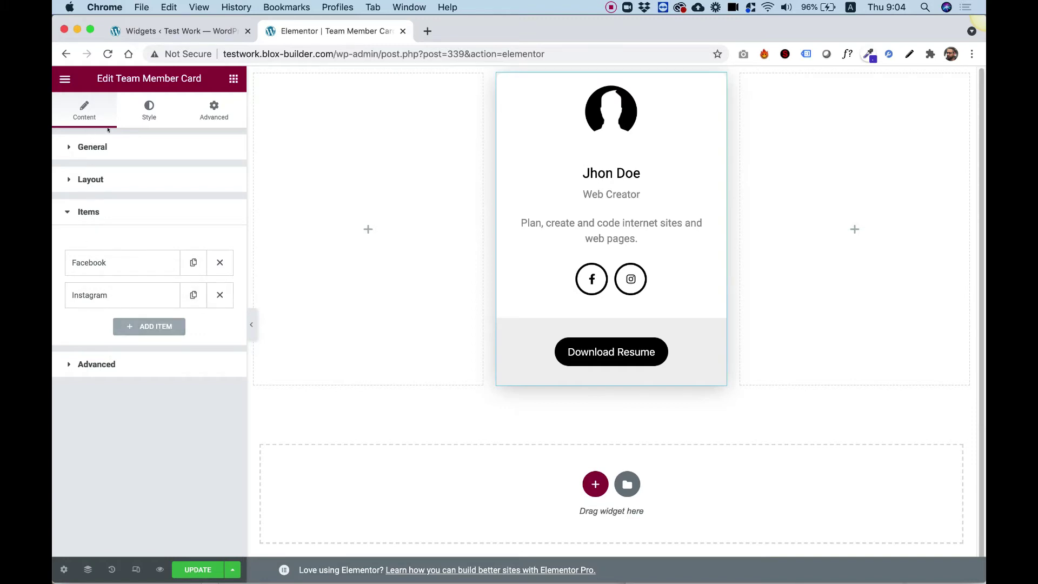
{"action": "left_click", "coordinate": [150, 117]}
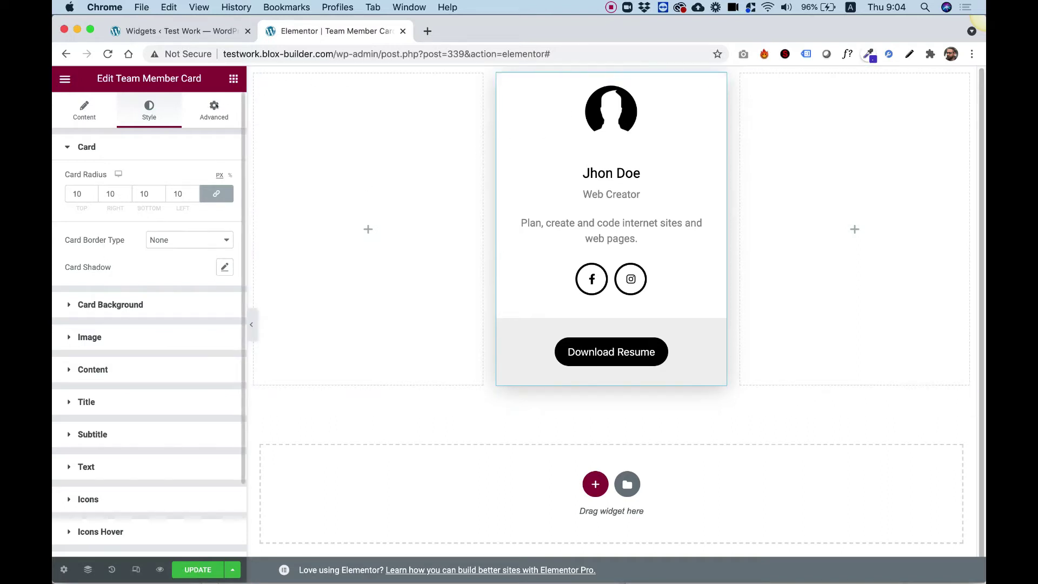
Set the card's corner radius to 25
{"action": "left_click", "coordinate": [79, 194]}
{"action": "key", "text": "BackSpace"}
{"action": "key", "text": "BackSpace"}
{"action": "type", "text": "25"}
Give the card a red background colour
{"action": "left_click", "coordinate": [121, 305]}
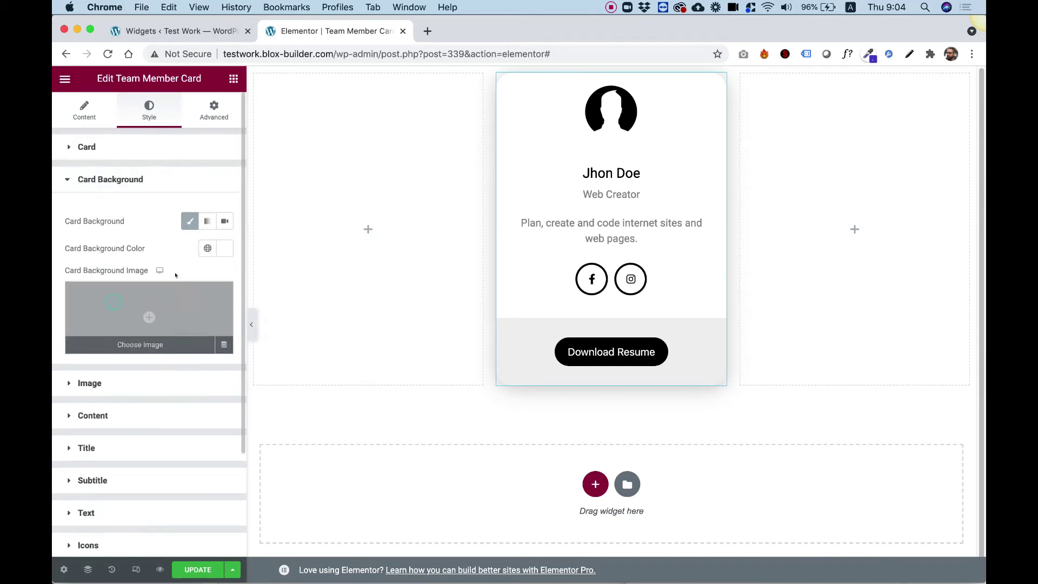
{"action": "left_click", "coordinate": [224, 249]}
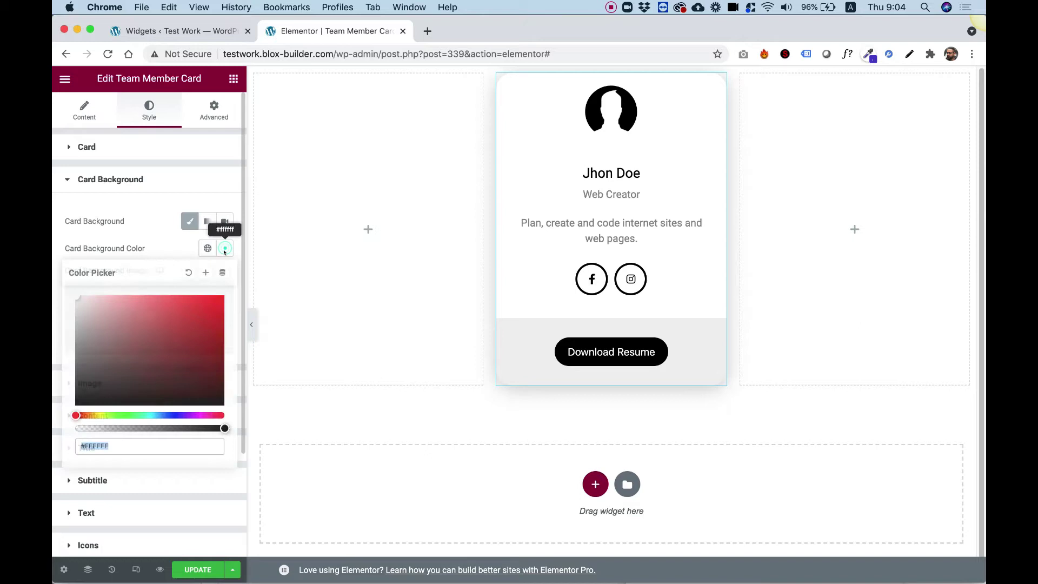
{"action": "left_click", "coordinate": [164, 301]}
{"action": "mouse_move", "coordinate": [150, 310]}
{"action": "left_mouse_down"}
{"action": "mouse_move", "coordinate": [151, 355]}
{"action": "mouse_move", "coordinate": [192, 359]}
{"action": "mouse_move", "coordinate": [213, 297]}
{"action": "mouse_move", "coordinate": [121, 285]}
{"action": "left_mouse_up"}
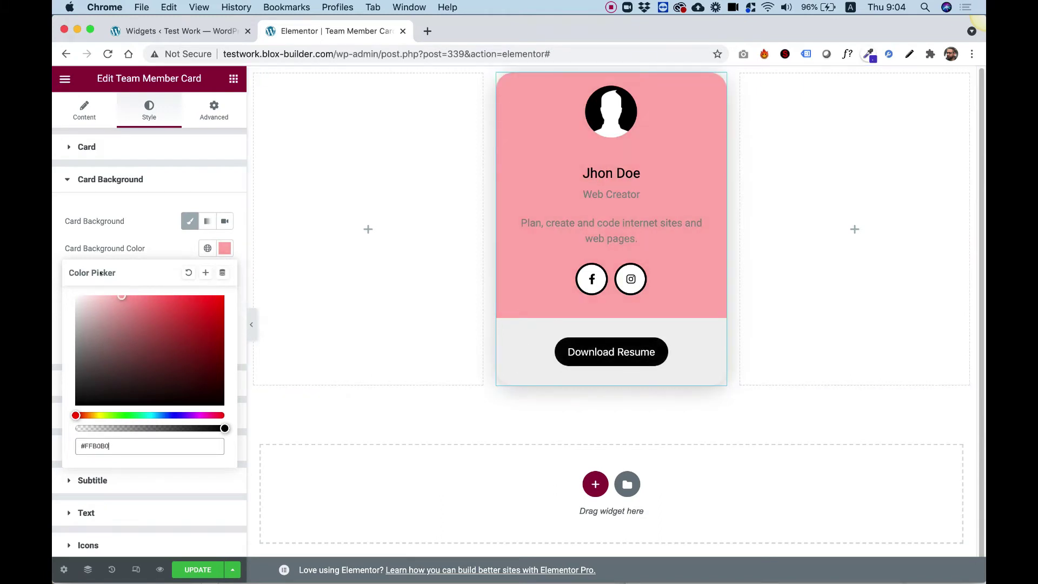
{"action": "left_click", "coordinate": [119, 244]}
{"action": "scroll", "coordinate": [108, 455], "scroll_direction": "down", "scroll_amount": 3}
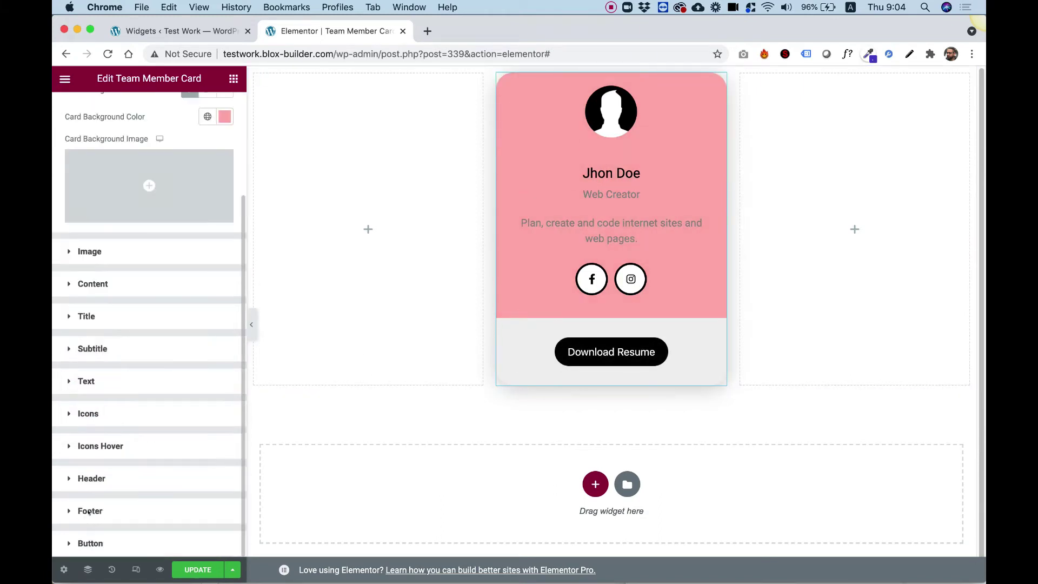
{"action": "scroll", "coordinate": [144, 266], "scroll_direction": "up", "scroll_amount": 3}
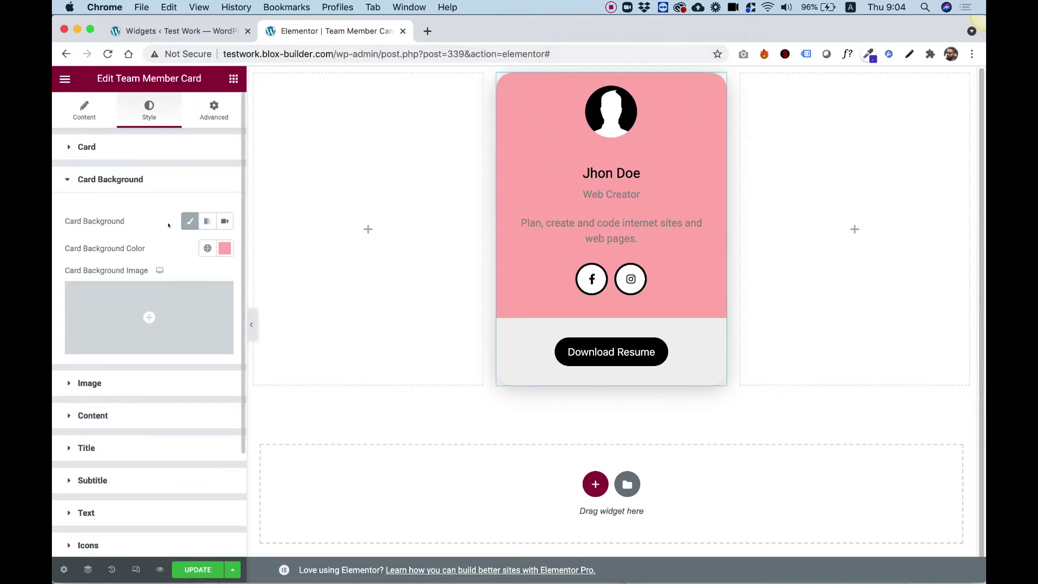
Make the card background a gradient whose first colour is bright blue #0009FF
{"action": "left_click", "coordinate": [208, 222]}
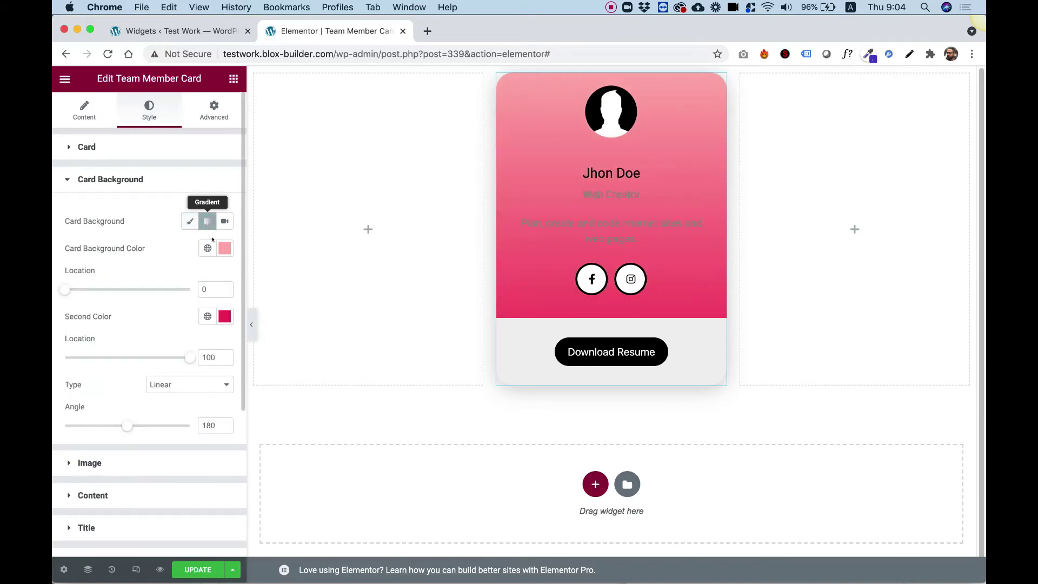
{"action": "left_click", "coordinate": [225, 248]}
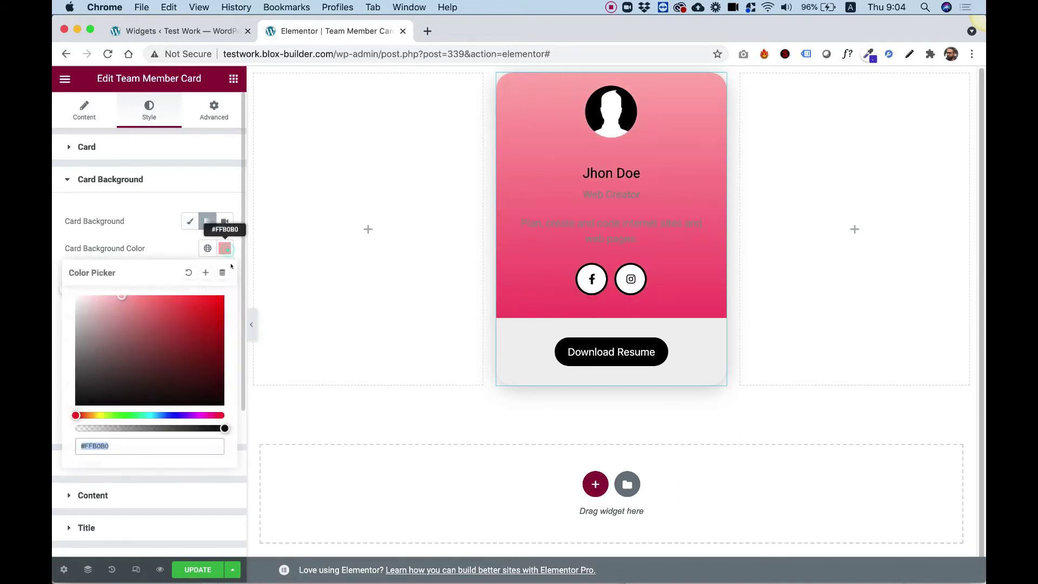
{"action": "left_click", "coordinate": [174, 416]}
{"action": "left_click", "coordinate": [222, 297]}
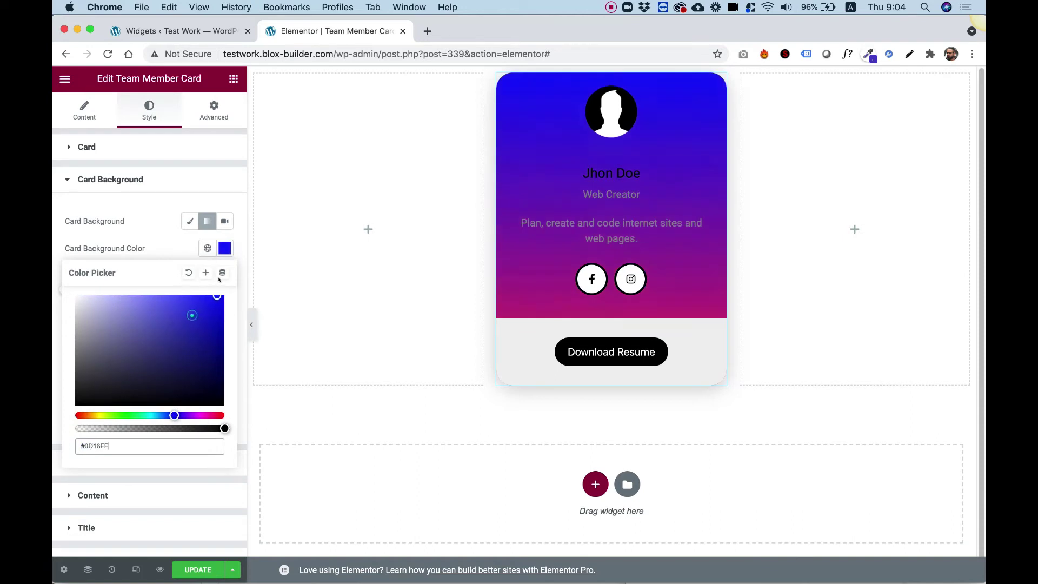
{"action": "left_click", "coordinate": [97, 163]}
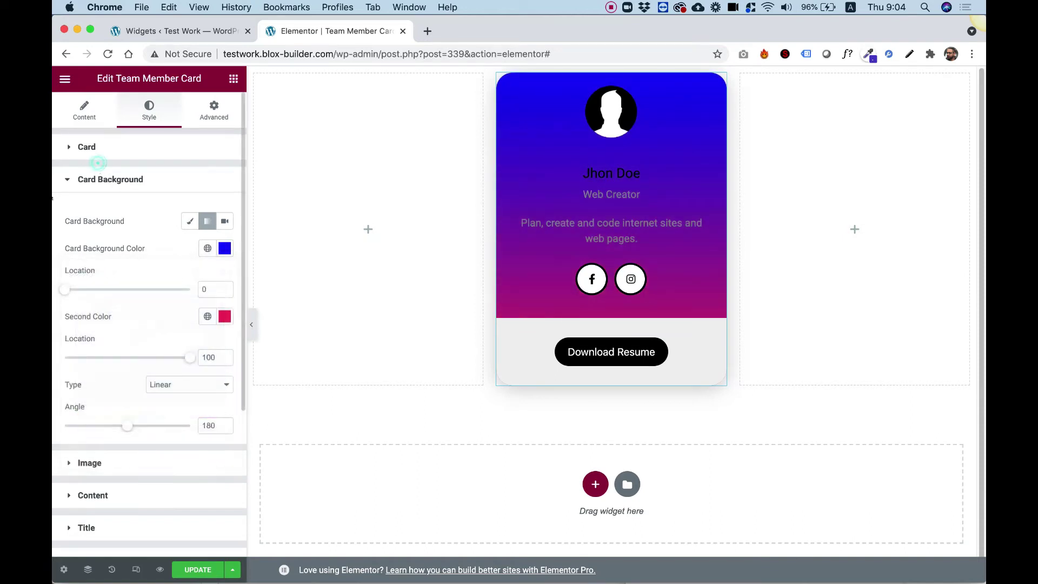
{"action": "left_click", "coordinate": [89, 462]}
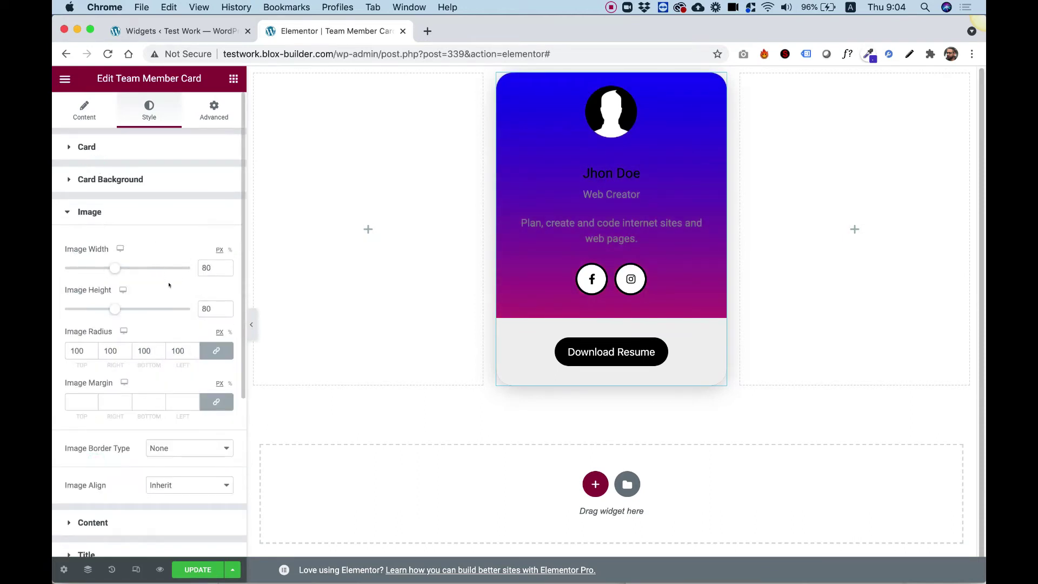
Resize the avatar to width 103 and height 121, with bottom corner radius 0
{"action": "left_click_drag", "start_coordinate": [119, 269], "coordinate": [130, 269]}
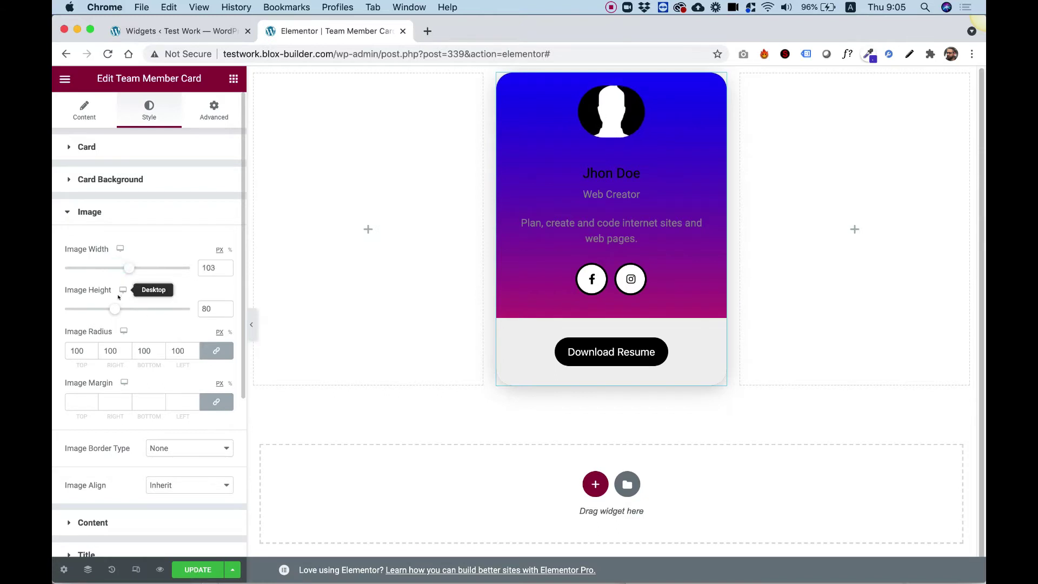
{"action": "left_click_drag", "start_coordinate": [114, 309], "coordinate": [141, 310]}
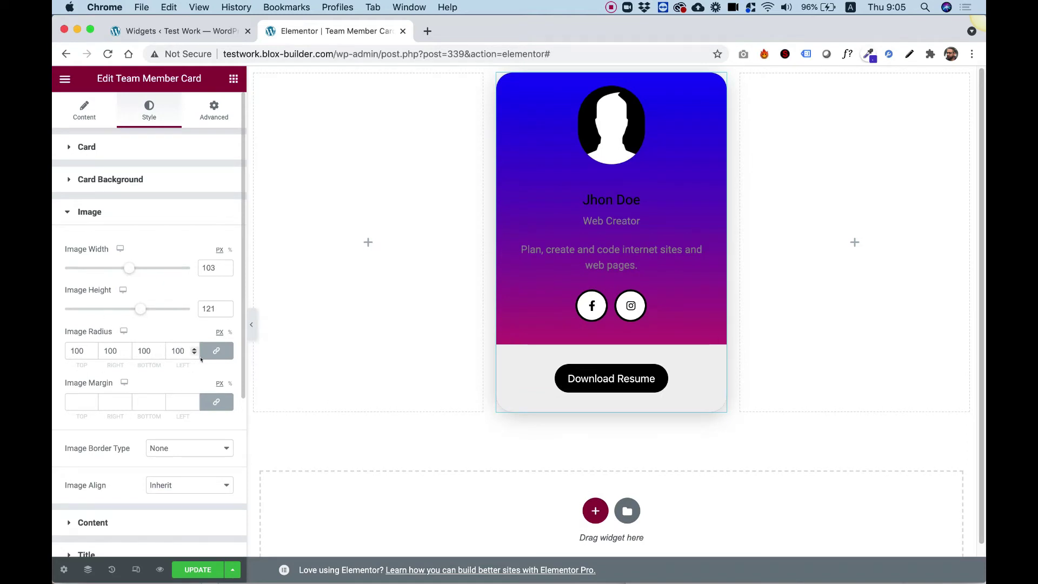
{"action": "left_click", "coordinate": [216, 351]}
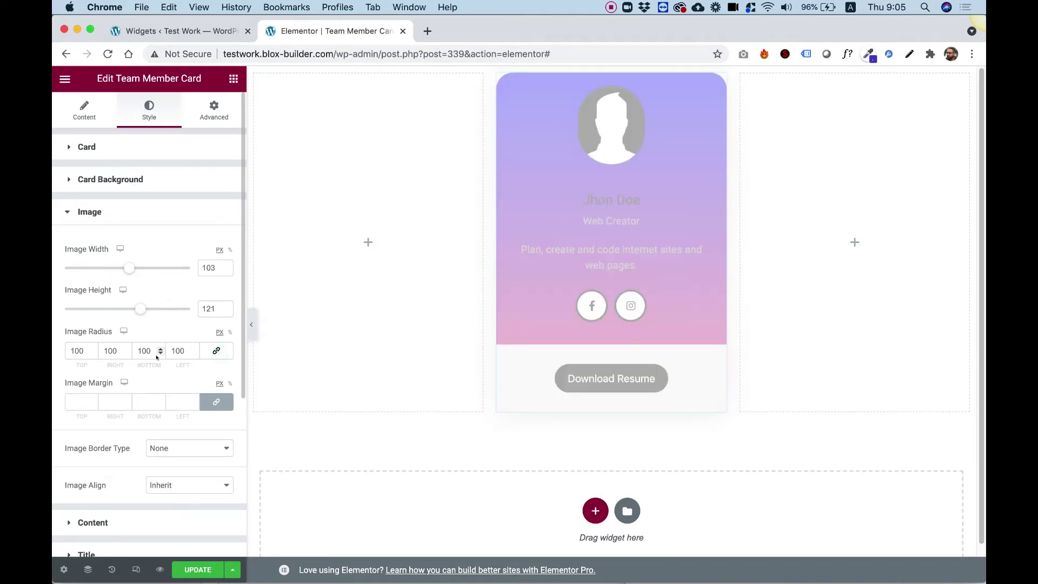
{"action": "double_click", "coordinate": [143, 351]}
{"action": "type", "text": "0"}
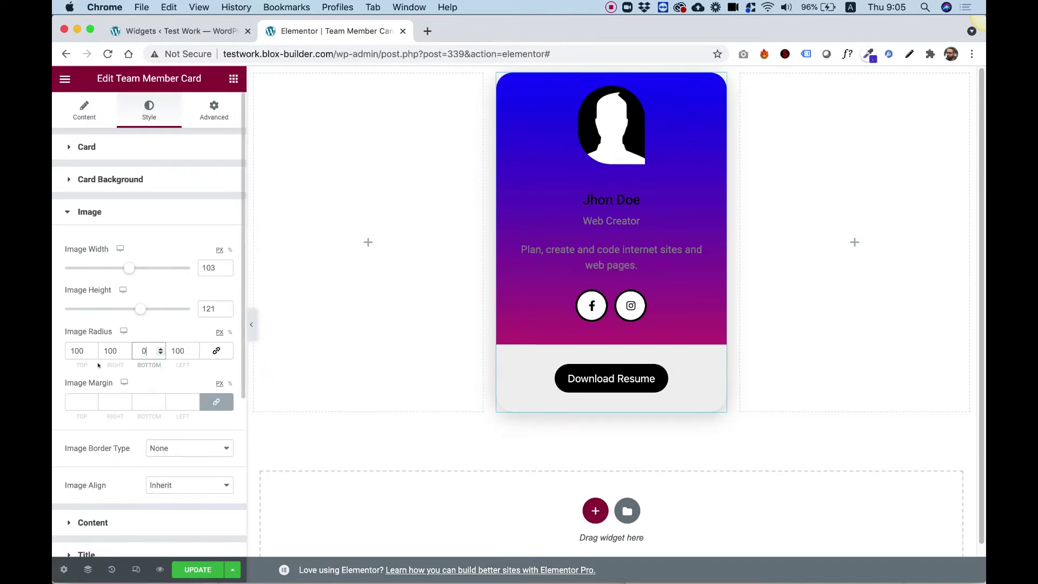
Give the avatar image a solid white border
{"action": "scroll", "coordinate": [127, 402], "scroll_direction": "down", "scroll_amount": 5}
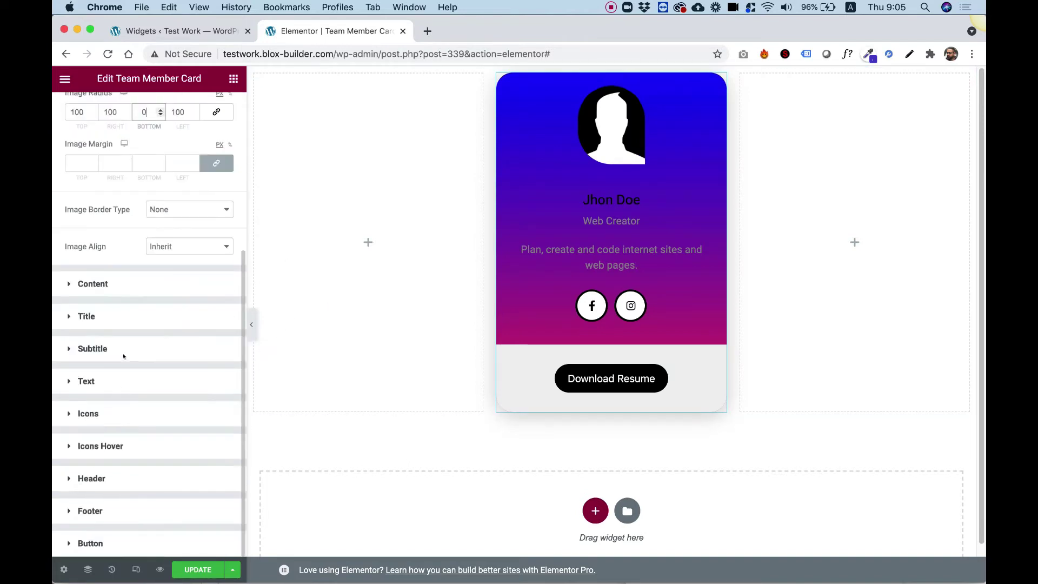
{"action": "left_click", "coordinate": [172, 207]}
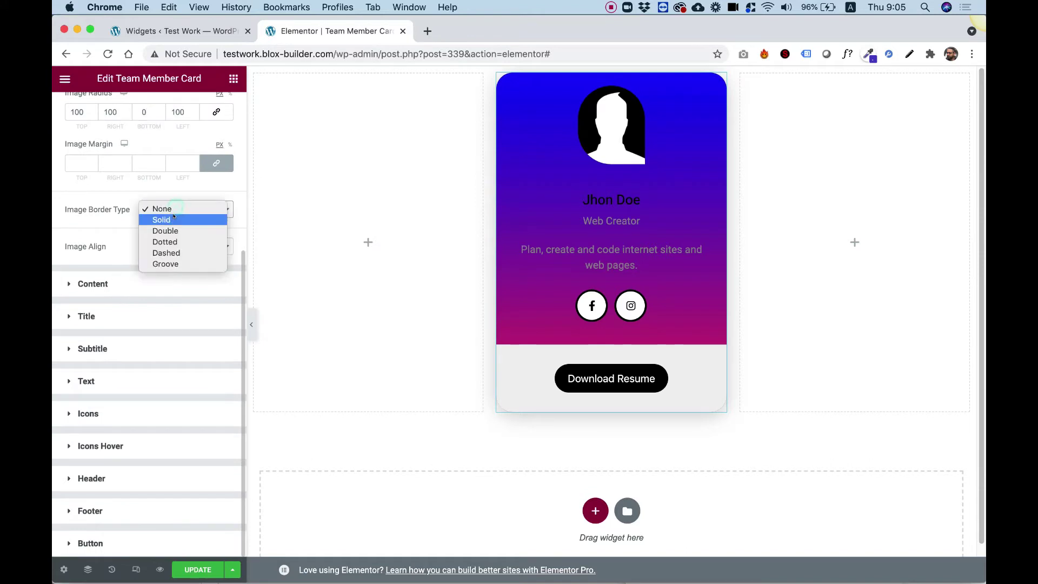
{"action": "left_click", "coordinate": [173, 218]}
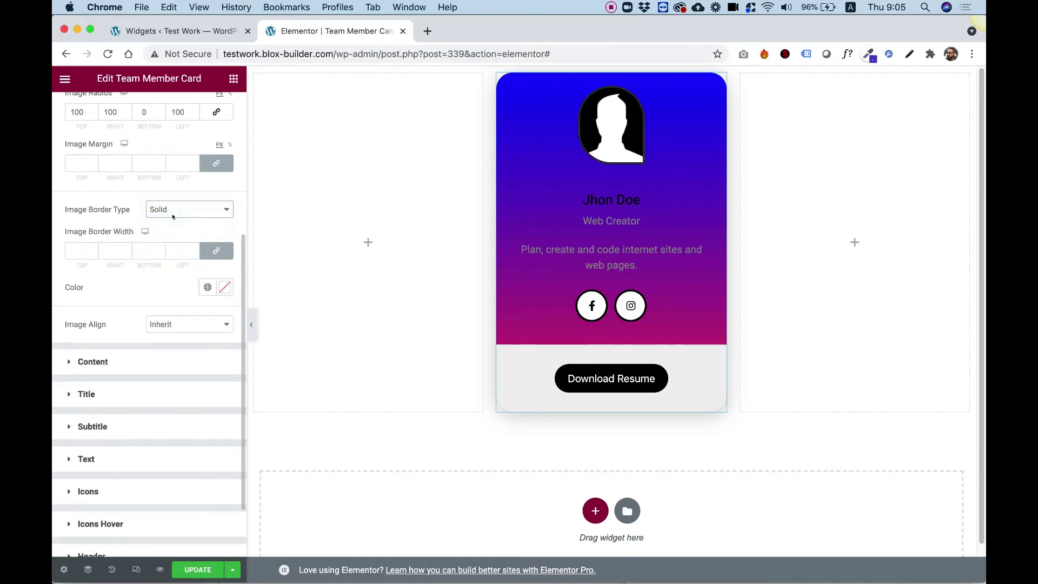
{"action": "left_click", "coordinate": [224, 287]}
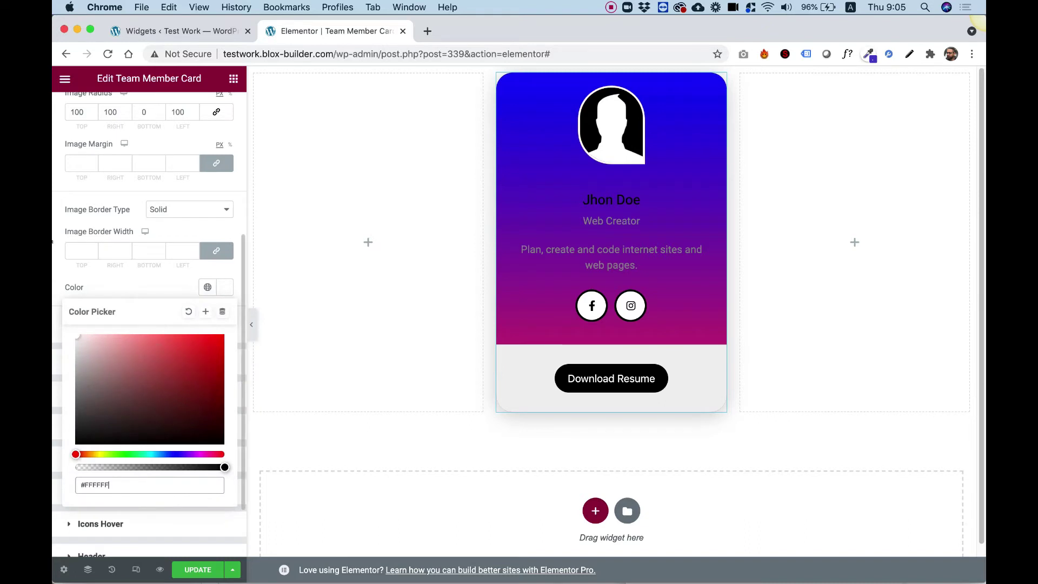
{"action": "left_click", "coordinate": [54, 284]}
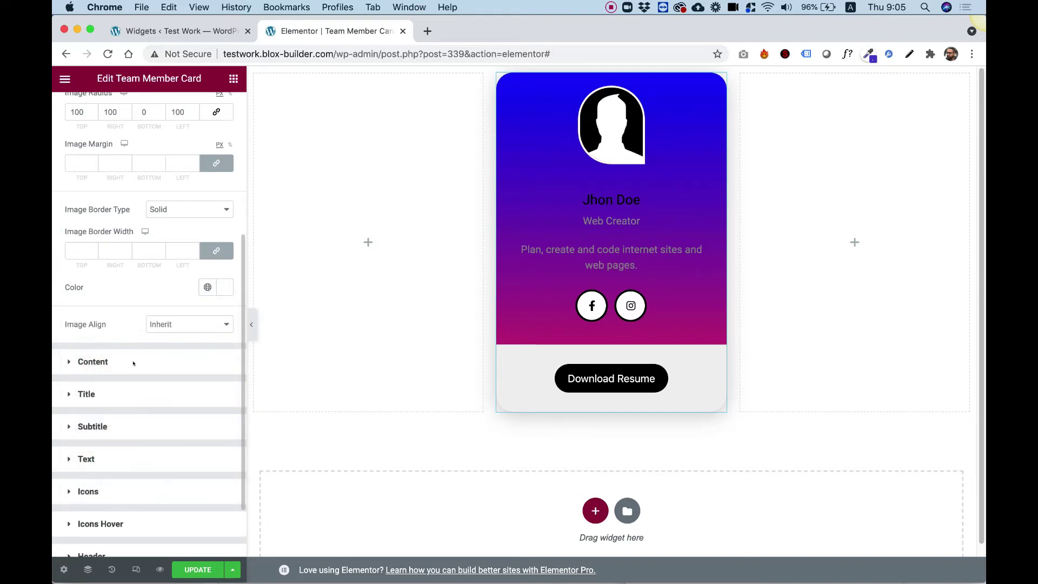
{"action": "left_click", "coordinate": [105, 363]}
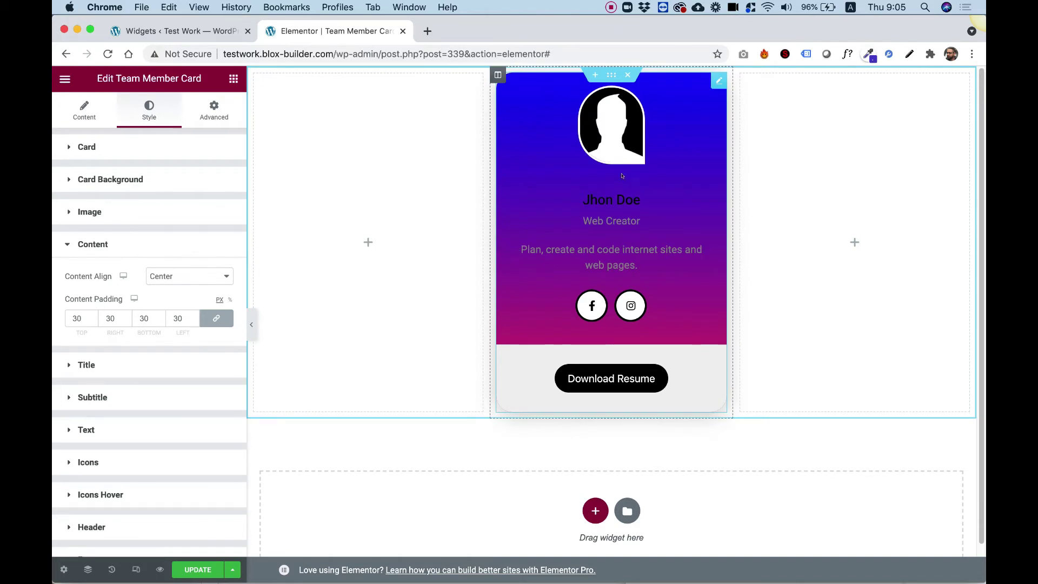
Bring up the Title style section, showing the current black #000000 title colour
{"action": "left_click", "coordinate": [87, 365]}
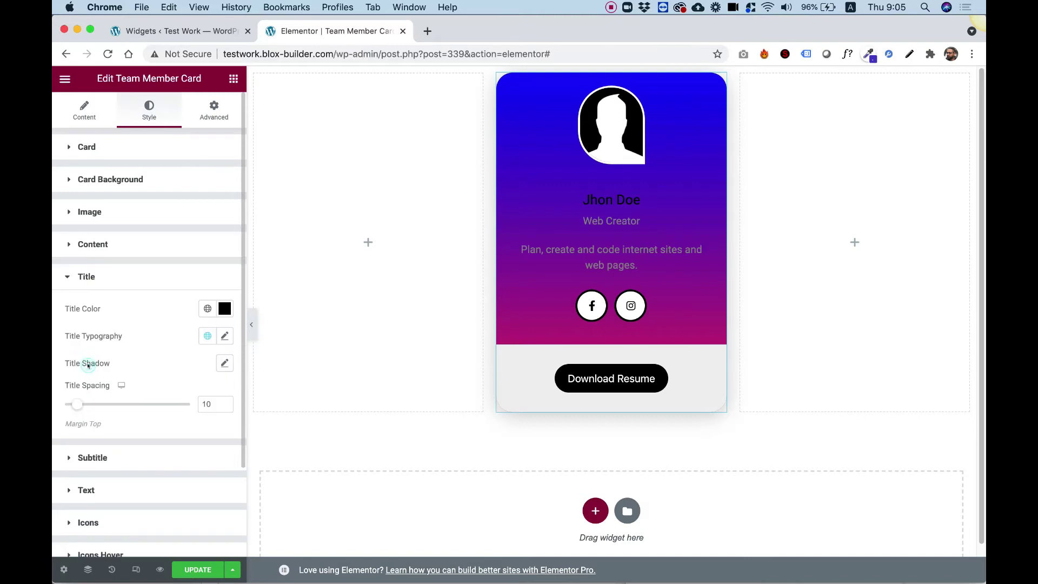
Make the card title white (#FFFFFF)
{"action": "left_click", "coordinate": [225, 309]}
{"action": "type", "text": "#FFFFFF"}
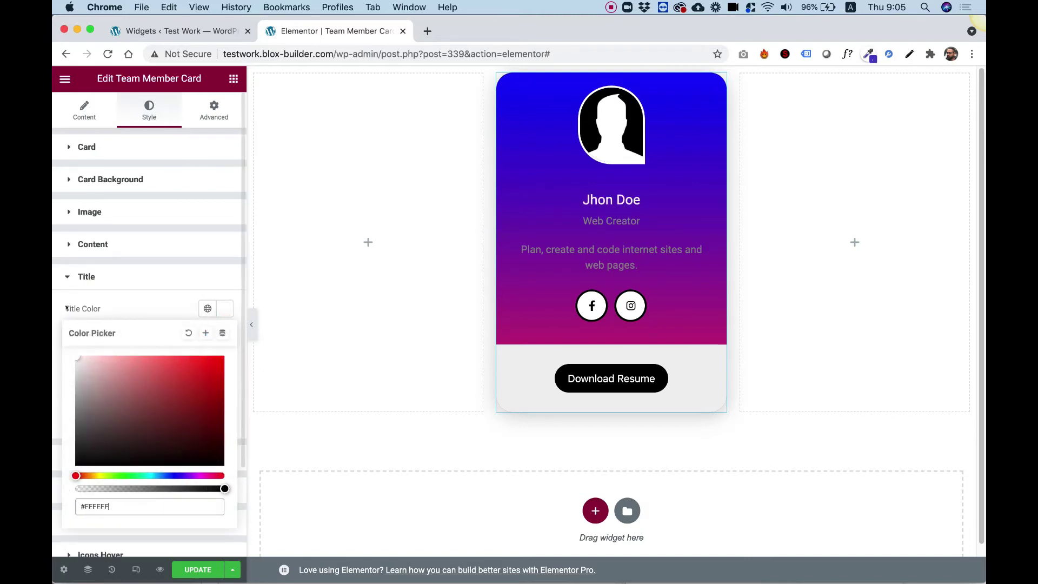
{"action": "left_click", "coordinate": [64, 305]}
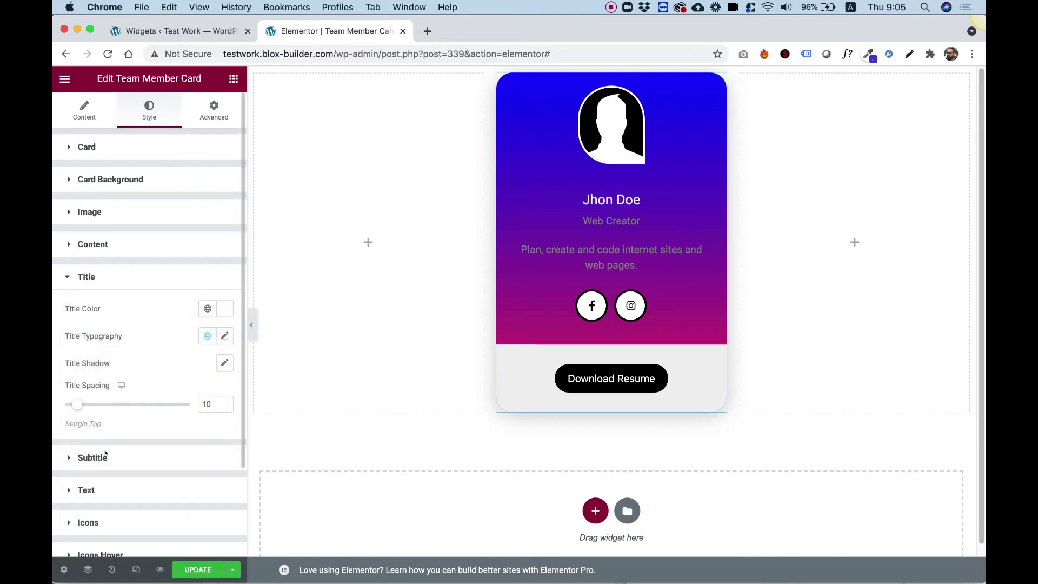
Make the subtitle slightly translucent white (#FFFFFFC2) with spacing 0
{"action": "left_click", "coordinate": [105, 453]}
{"action": "left_click", "coordinate": [225, 341]}
{"action": "left_click", "coordinate": [103, 392]}
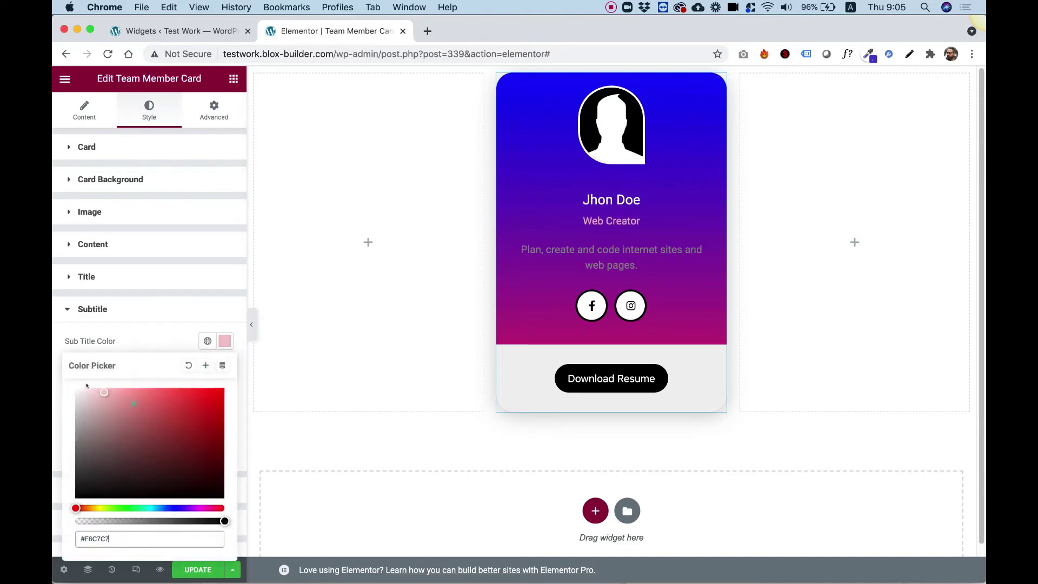
{"action": "left_click_drag", "start_coordinate": [86, 386], "coordinate": [76, 388]}
{"action": "left_click_drag", "start_coordinate": [219, 521], "coordinate": [172, 521]}
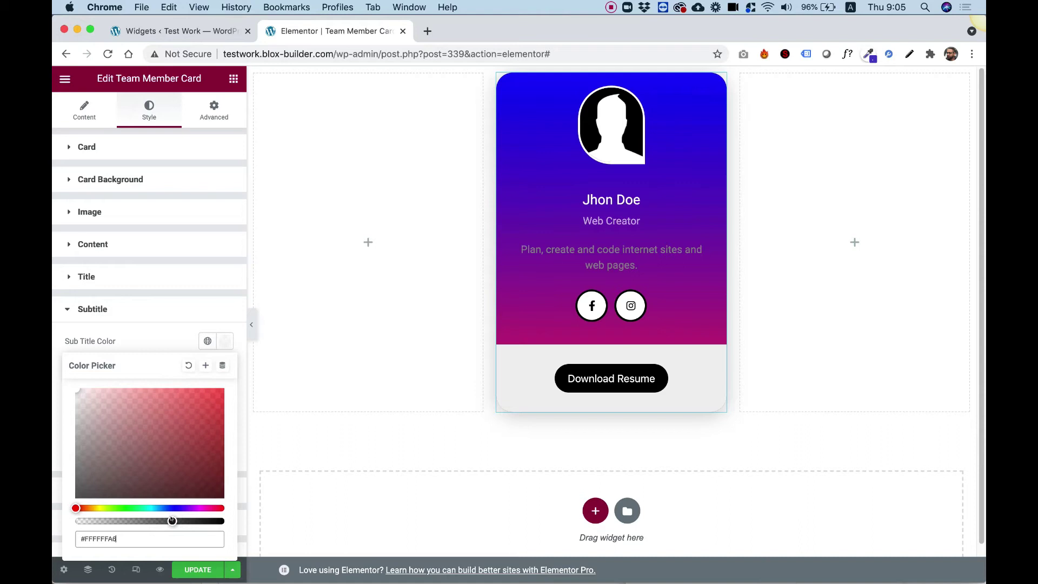
{"action": "left_click", "coordinate": [136, 290]}
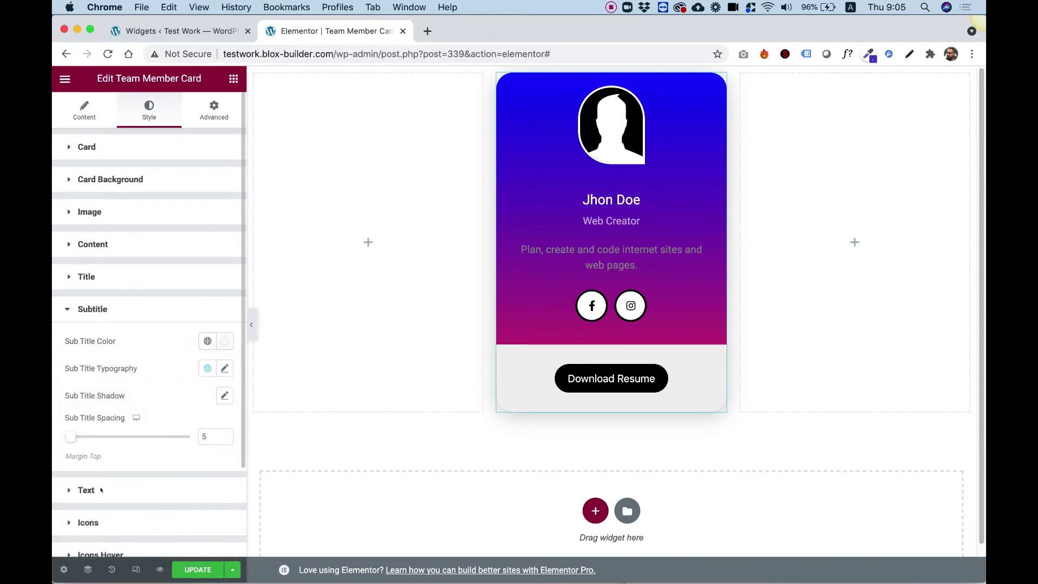
{"action": "mouse_move", "coordinate": [71, 436]}
{"action": "left_mouse_down"}
{"action": "mouse_move", "coordinate": [81, 436]}
{"action": "mouse_move", "coordinate": [71, 430]}
{"action": "left_mouse_up"}
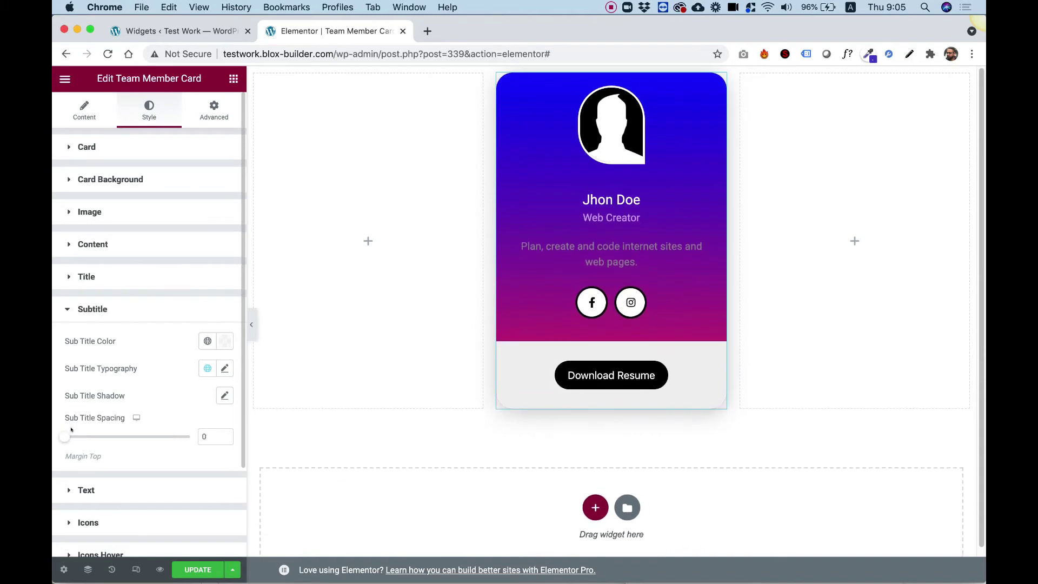
Turn the description text white (#ffffff)
{"action": "scroll", "coordinate": [130, 403], "scroll_direction": "down", "scroll_amount": 3}
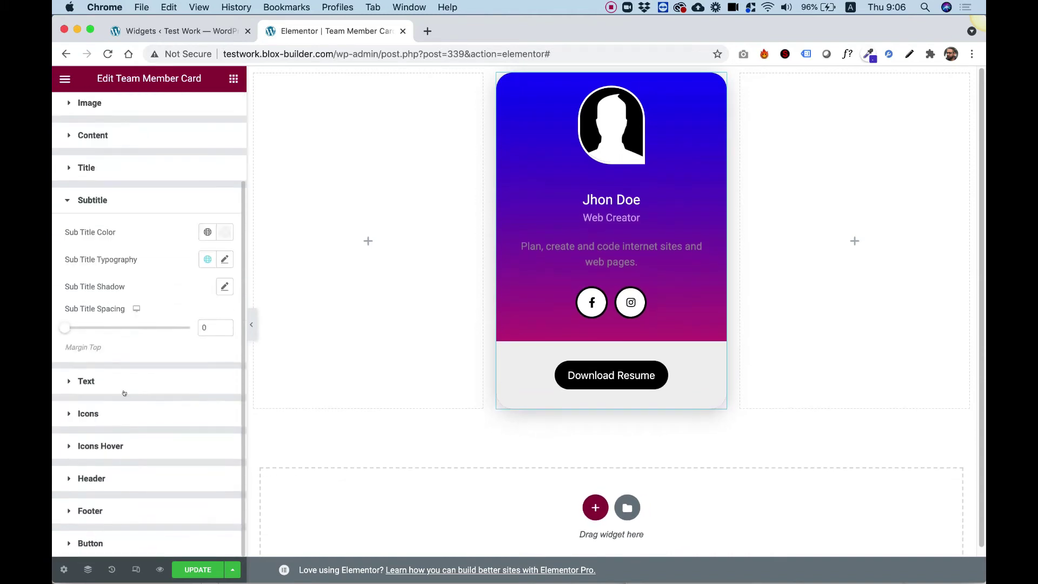
{"action": "left_click", "coordinate": [87, 382]}
{"action": "left_click", "coordinate": [222, 374]}
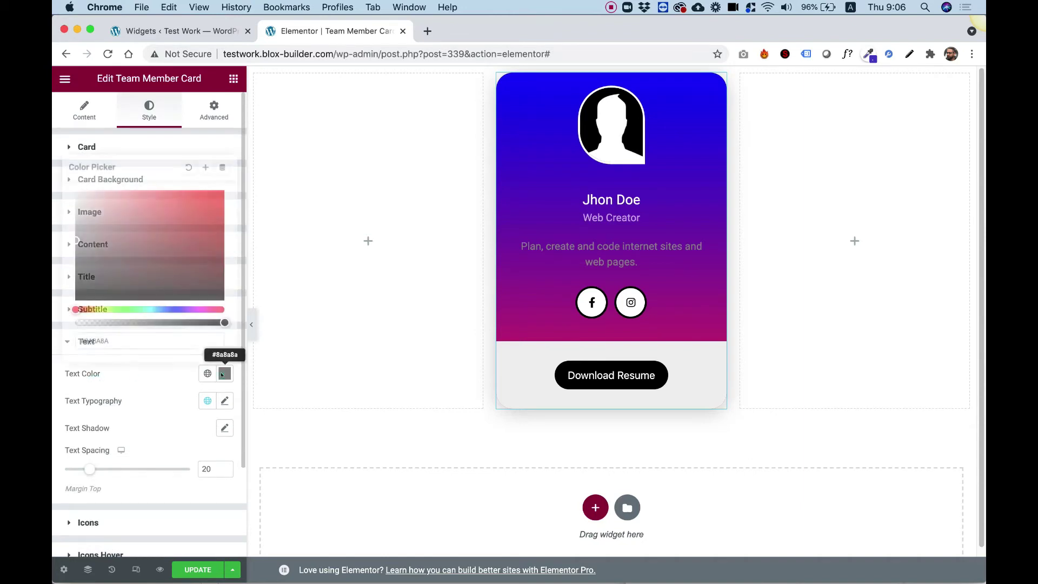
{"action": "type", "text": "#ffffff"}
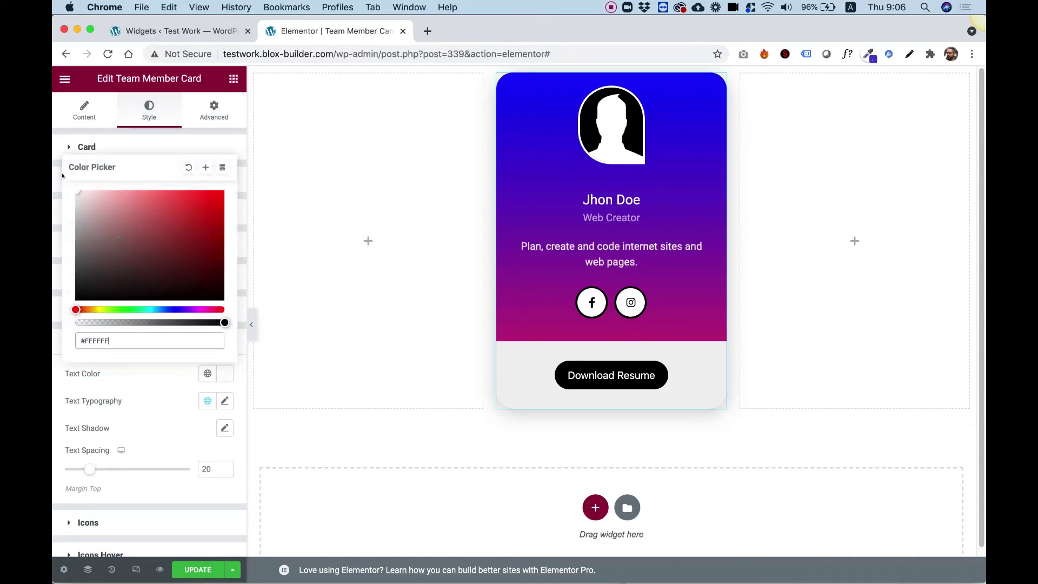
{"action": "left_click", "coordinate": [55, 178]}
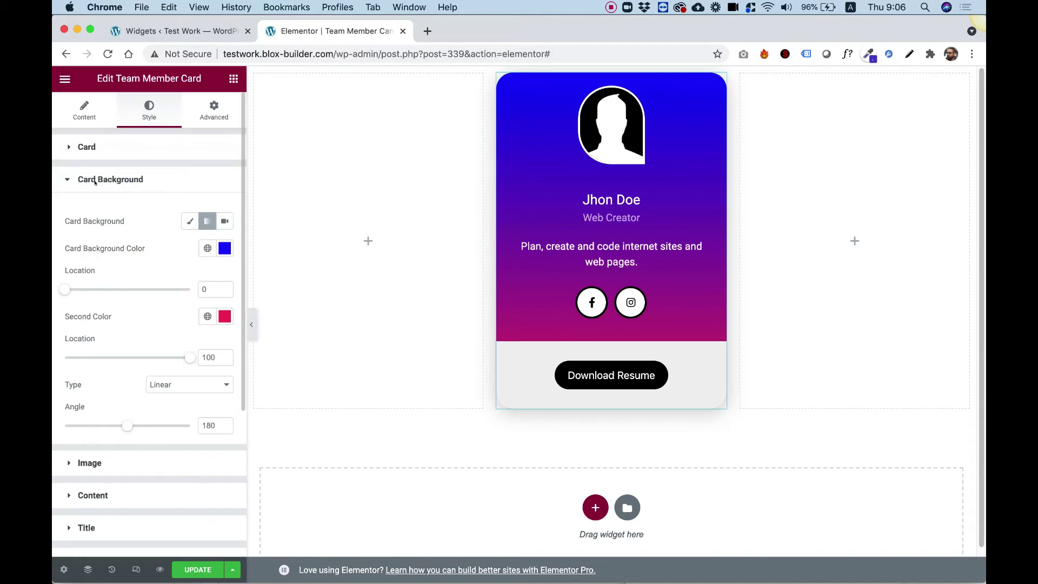
{"action": "left_click", "coordinate": [95, 183]}
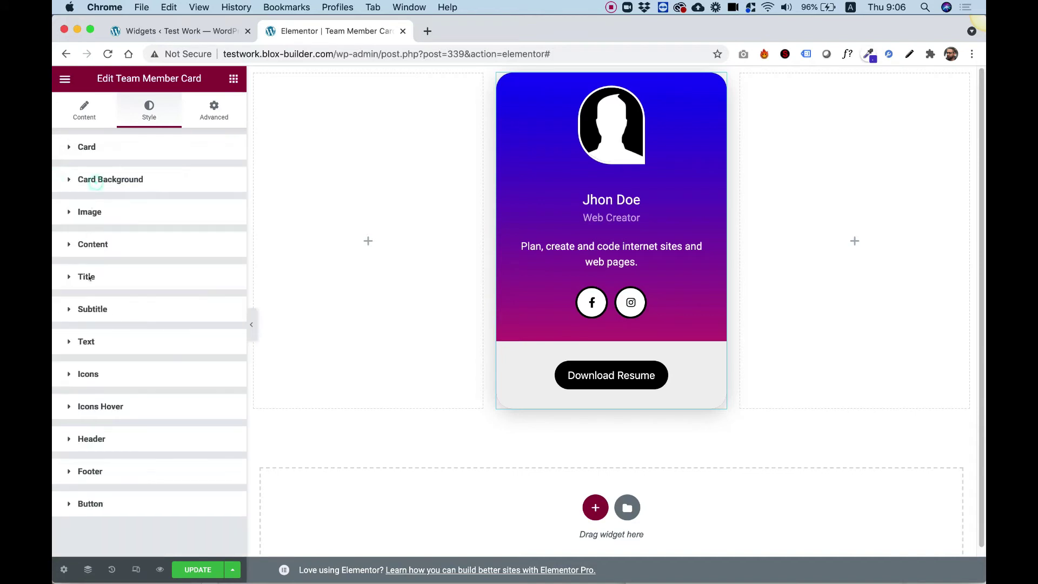
Enlarge the social icons to 67 and give them white #FFFFFF borders
{"action": "left_click", "coordinate": [90, 374]}
{"action": "scroll", "coordinate": [143, 384], "scroll_direction": "down", "scroll_amount": 5}
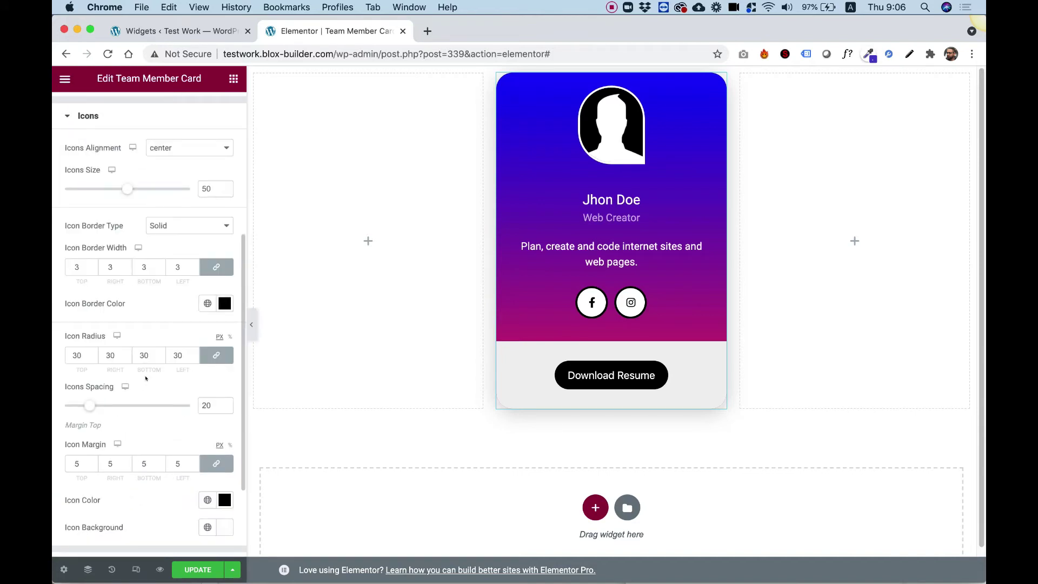
{"action": "scroll", "coordinate": [143, 368], "scroll_direction": "down", "scroll_amount": 1}
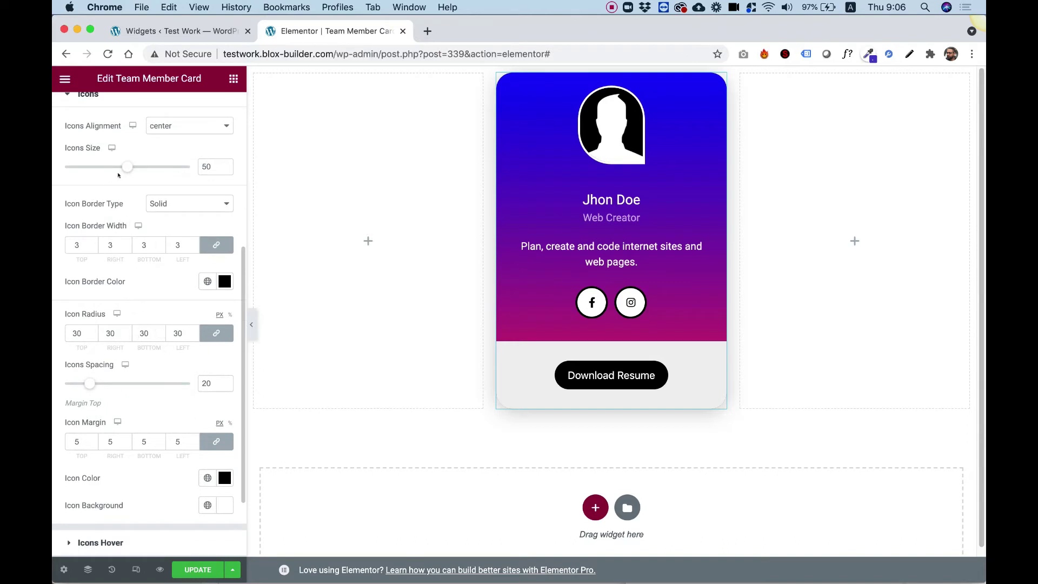
{"action": "left_click_drag", "start_coordinate": [127, 167], "coordinate": [148, 168]}
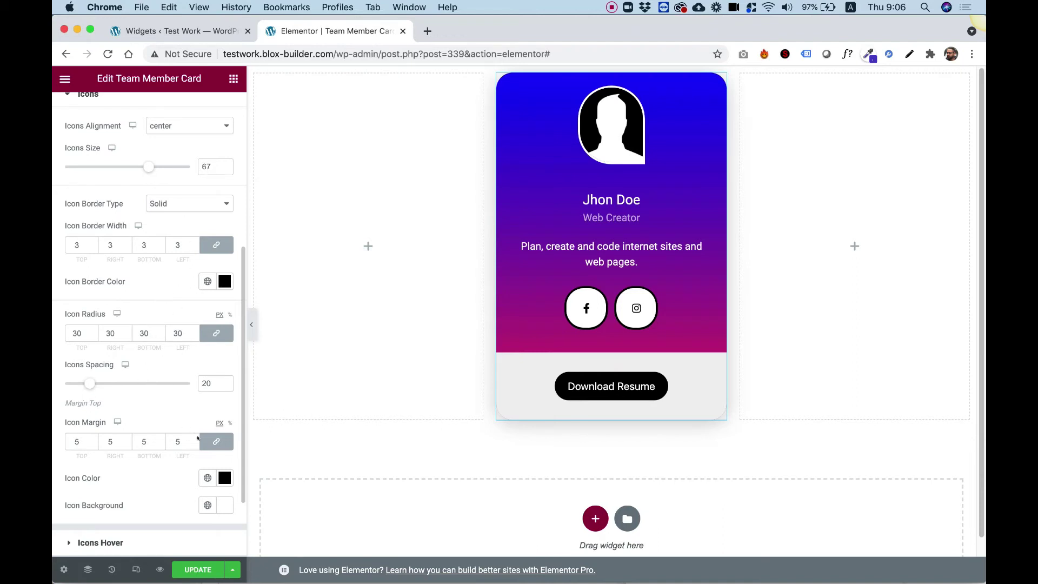
{"action": "left_click", "coordinate": [225, 282]}
{"action": "type", "text": "#FFFFFF"}
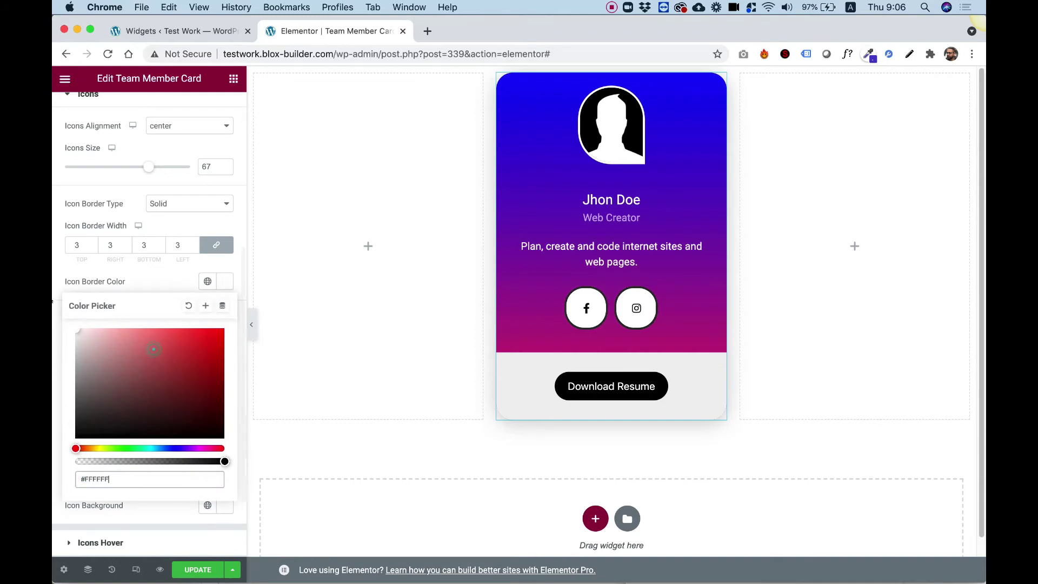
{"action": "left_click", "coordinate": [52, 290]}
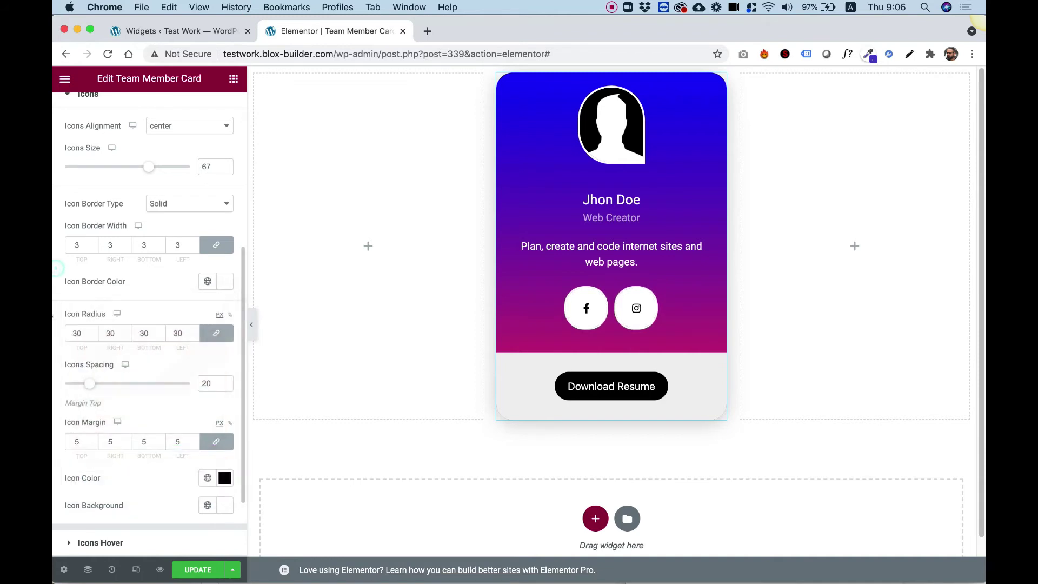
Make the icon backgrounds fully transparent and the icon symbols white
{"action": "left_click", "coordinate": [227, 506]}
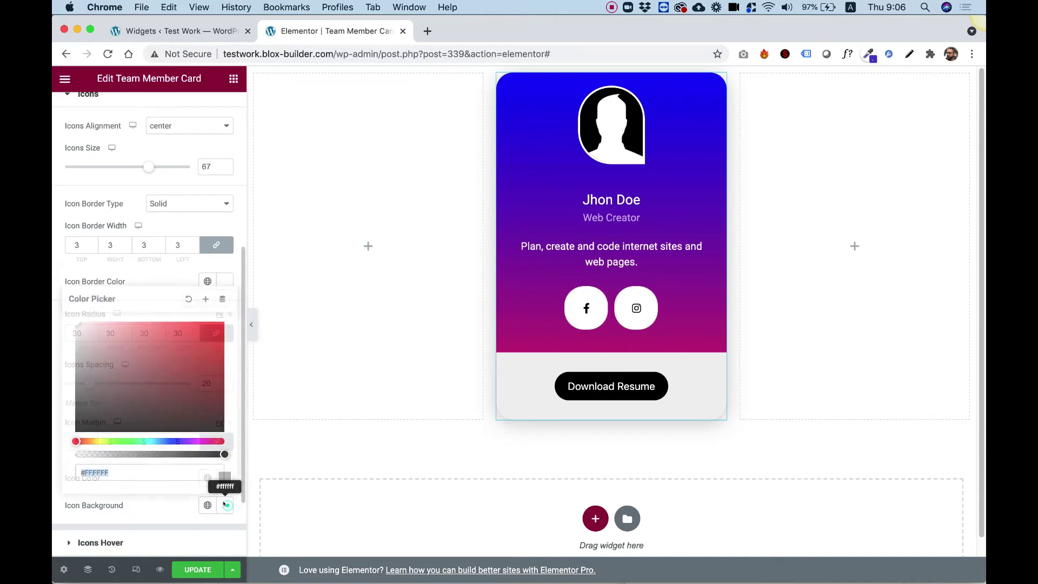
{"action": "left_click_drag", "start_coordinate": [173, 454], "coordinate": [63, 438]}
{"action": "left_click", "coordinate": [56, 440]}
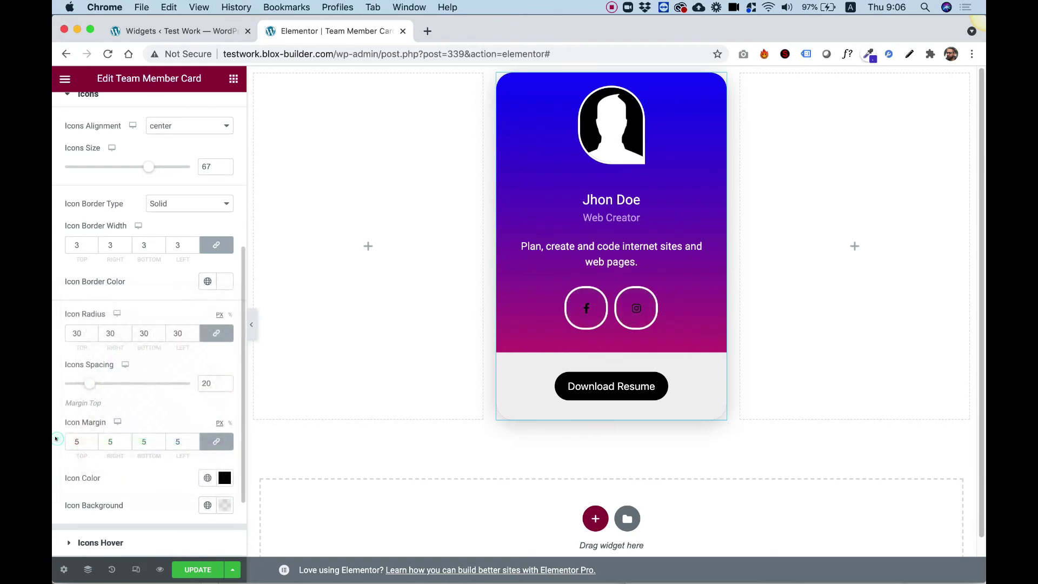
{"action": "left_click", "coordinate": [225, 478]}
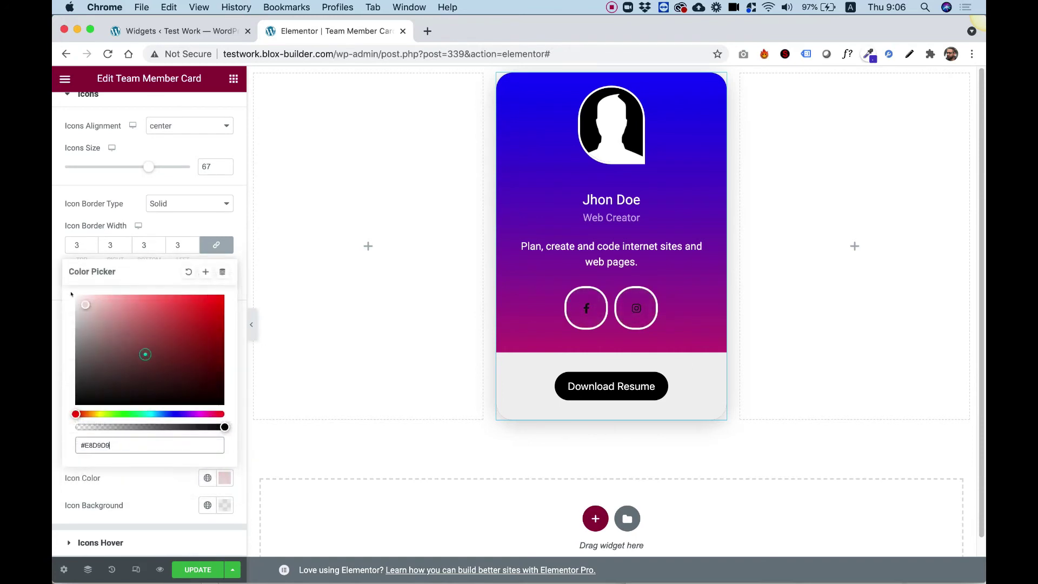
{"action": "left_click_drag", "start_coordinate": [144, 352], "coordinate": [77, 296]}
{"action": "left_click", "coordinate": [54, 284]}
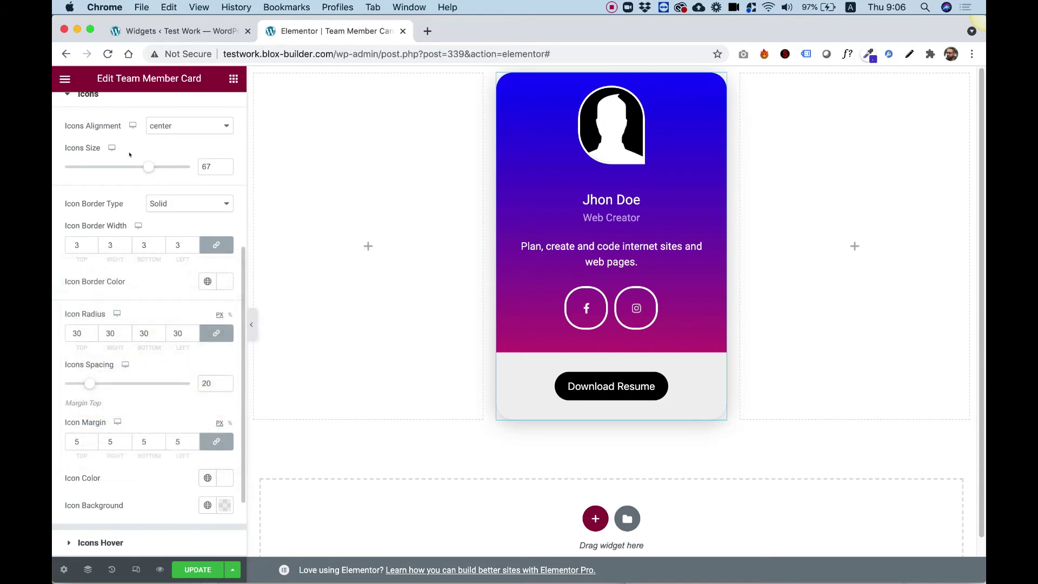
{"action": "scroll", "coordinate": [100, 378], "scroll_direction": "down", "scroll_amount": 3}
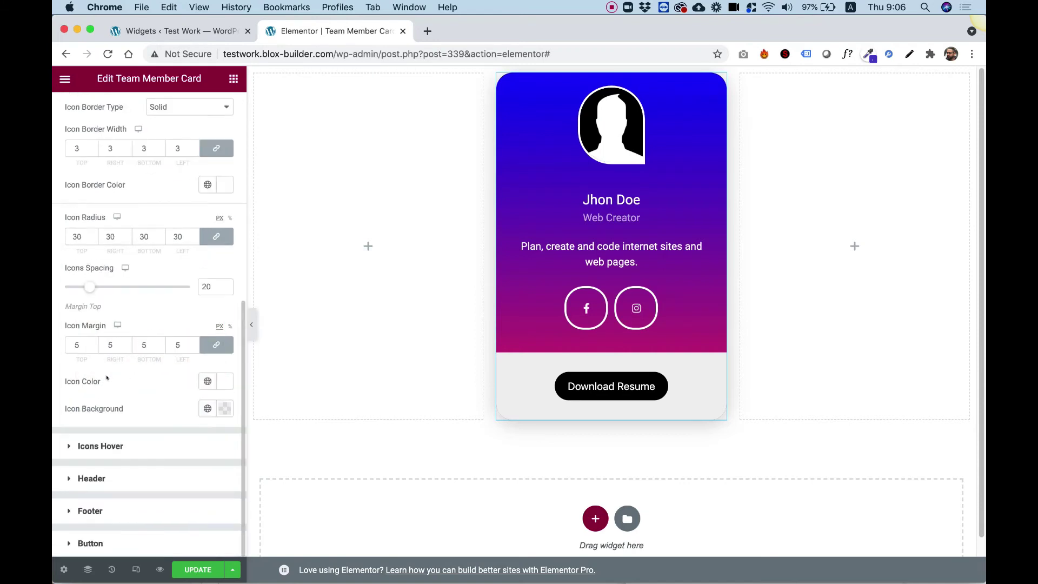
Clear the footer background colour so the card's gradient shows through
{"action": "left_click", "coordinate": [108, 512]}
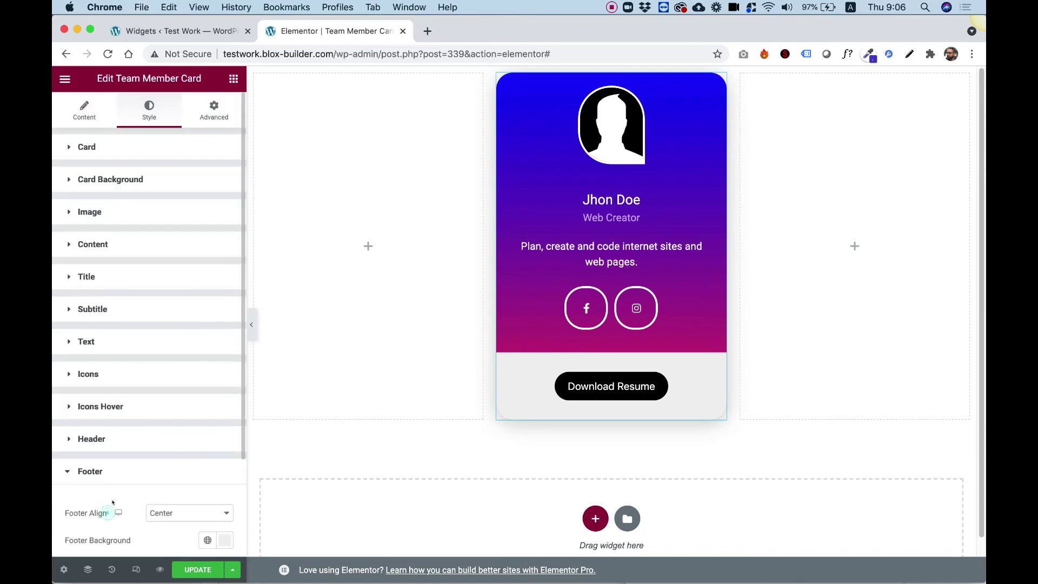
{"action": "scroll", "coordinate": [117, 407], "scroll_direction": "down", "scroll_amount": 3}
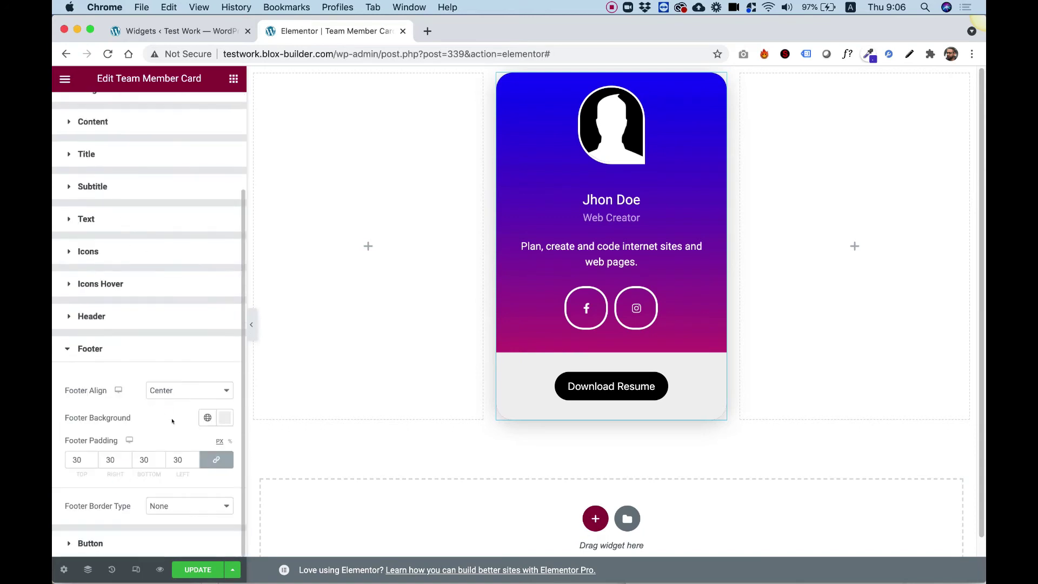
{"action": "left_click", "coordinate": [208, 417]}
{"action": "left_click", "coordinate": [223, 418]}
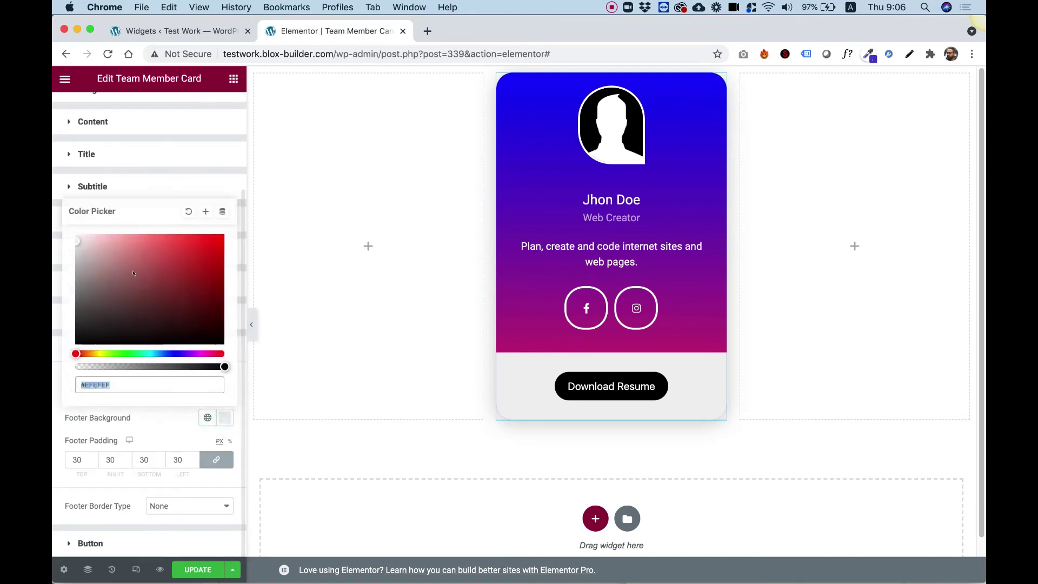
{"action": "left_click", "coordinate": [188, 211]}
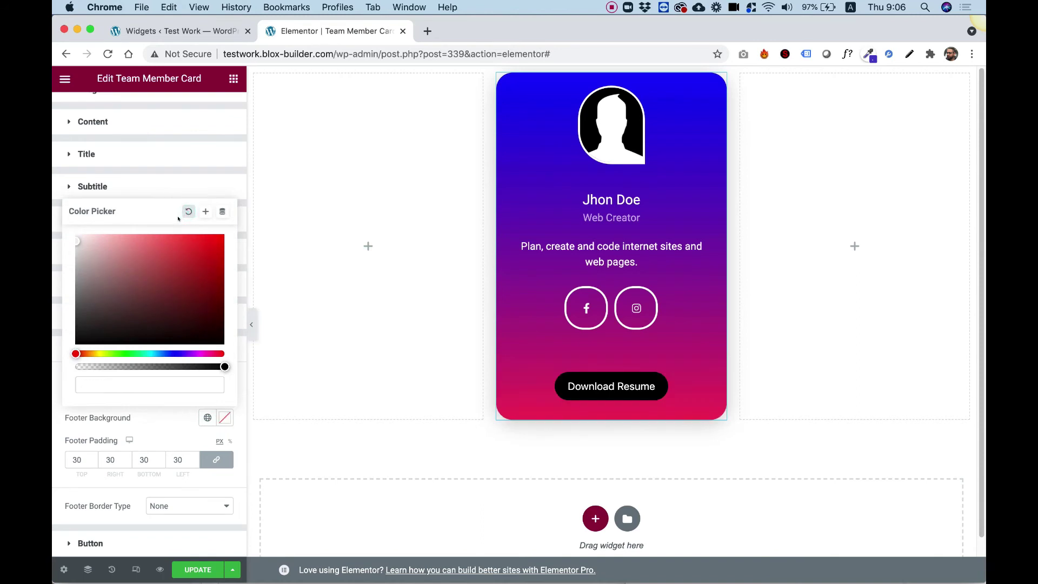
{"action": "left_click", "coordinate": [53, 227]}
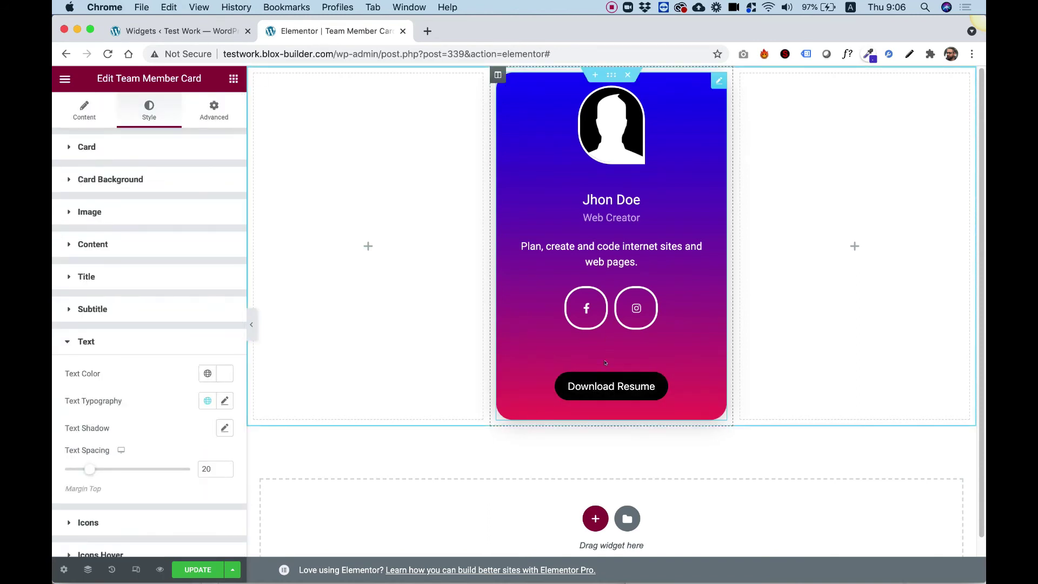
Unlink the footer padding sides and set the top padding to 0
{"action": "scroll", "coordinate": [109, 510], "scroll_direction": "down", "scroll_amount": 3}
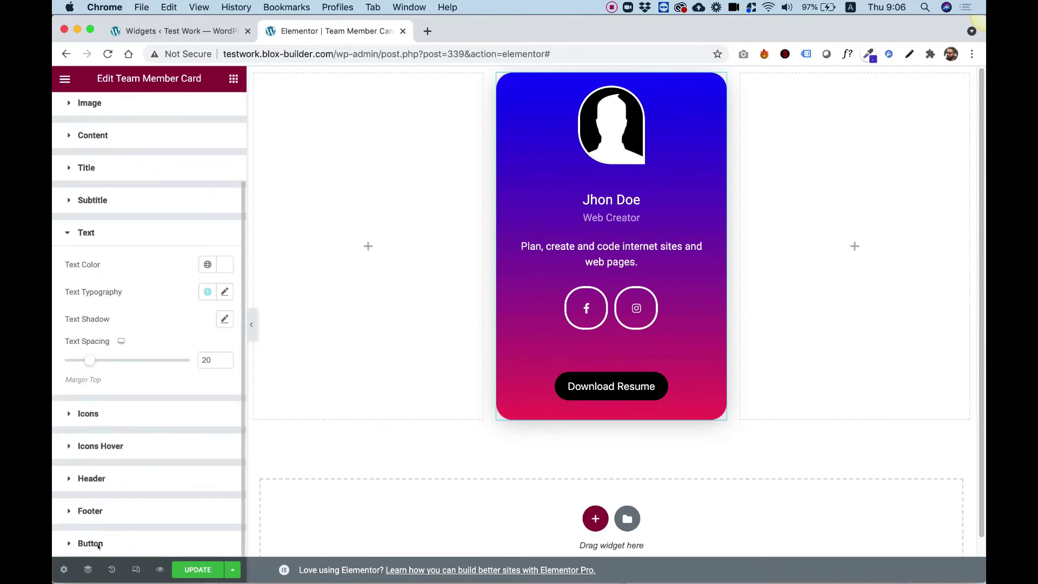
{"action": "left_click", "coordinate": [100, 509]}
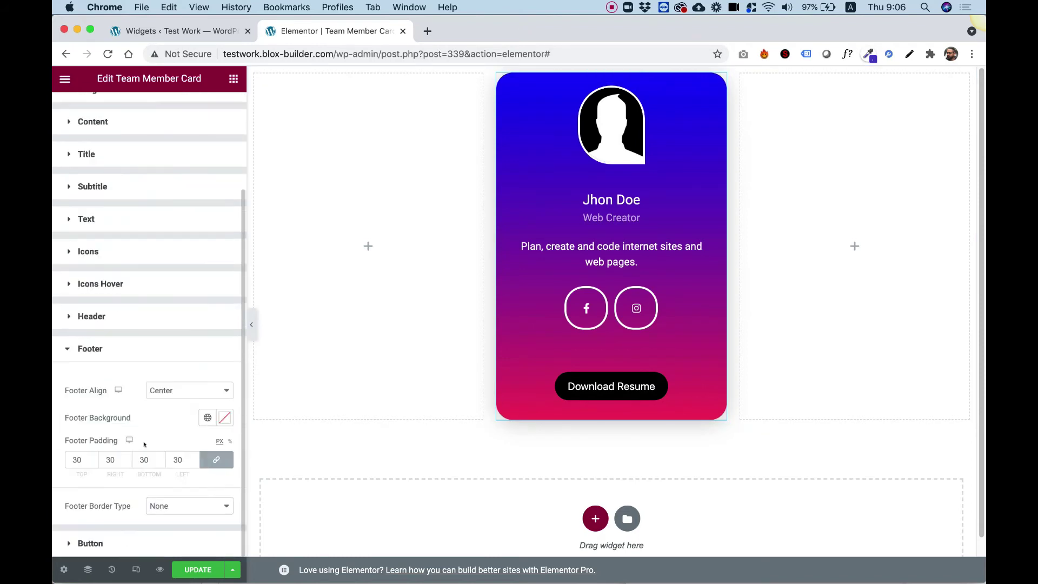
{"action": "left_click", "coordinate": [216, 460]}
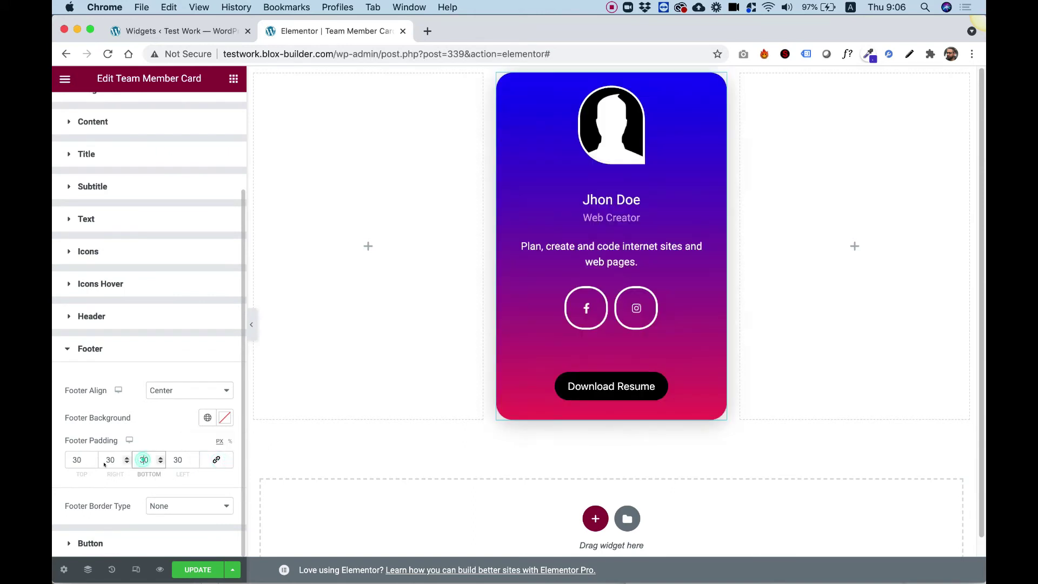
{"action": "double_click", "coordinate": [79, 460]}
{"action": "type", "text": "0"}
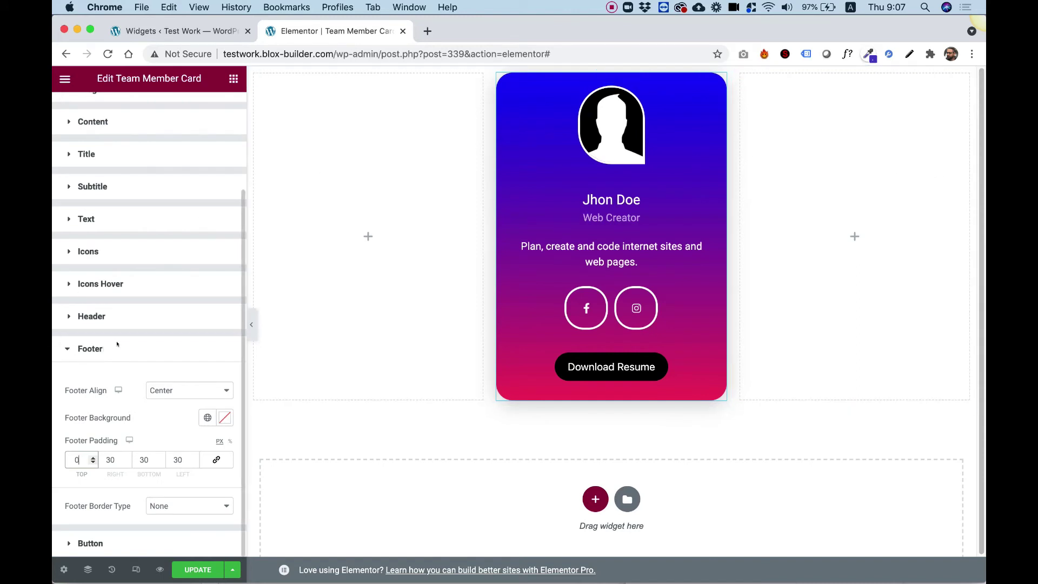
Set the Icons Hover effect to Pulse for the social icons
{"action": "left_click", "coordinate": [113, 283]}
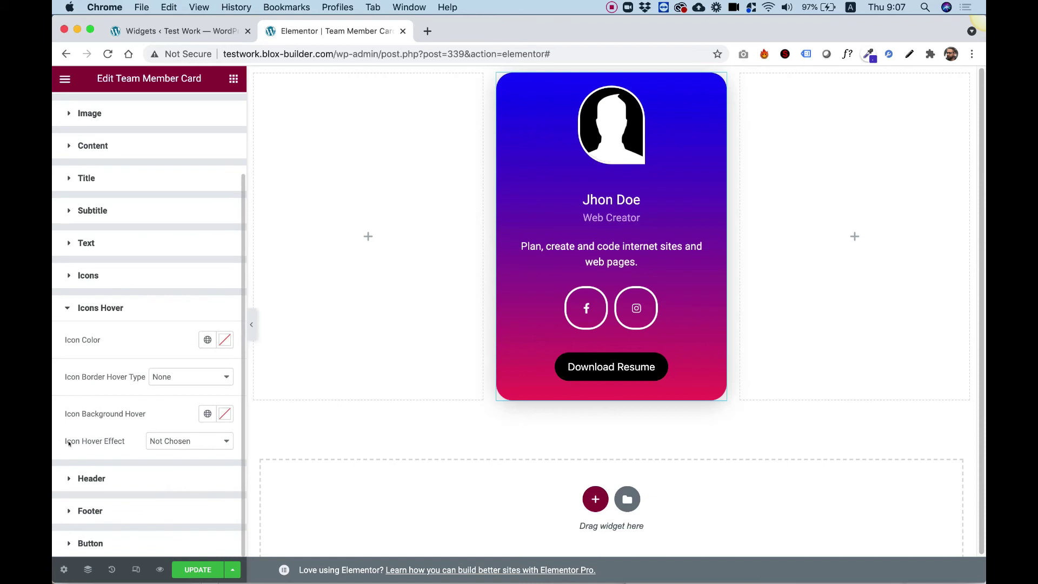
{"action": "left_click", "coordinate": [184, 441]}
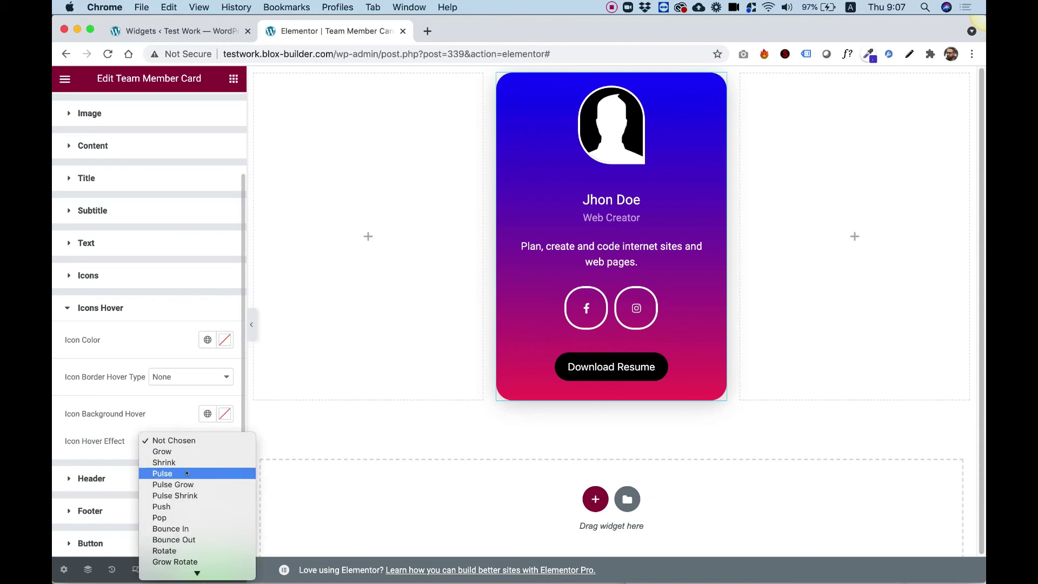
{"action": "left_click", "coordinate": [162, 474]}
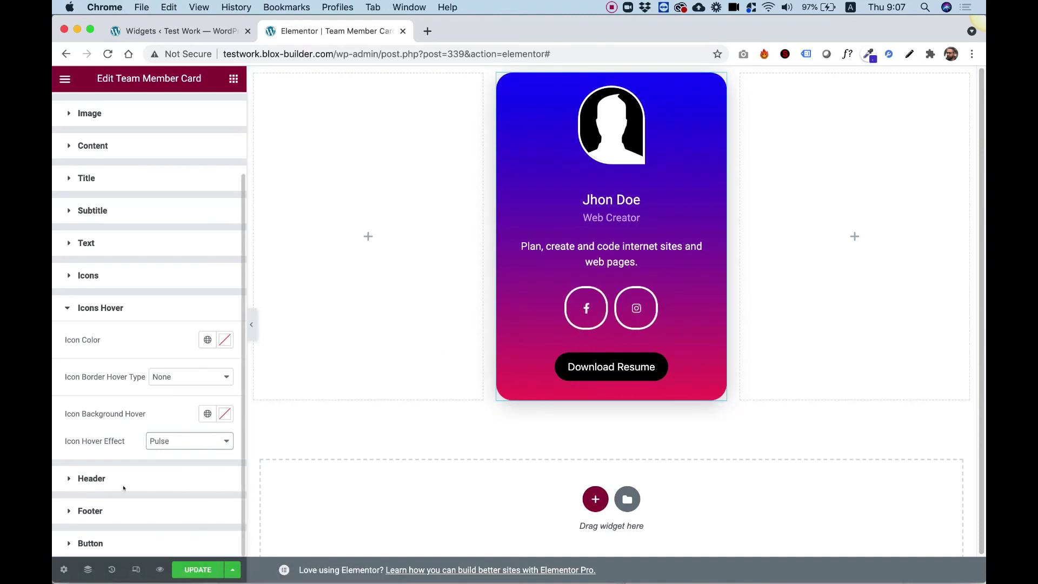
{"action": "scroll", "coordinate": [94, 292], "scroll_direction": "up", "scroll_amount": 3}
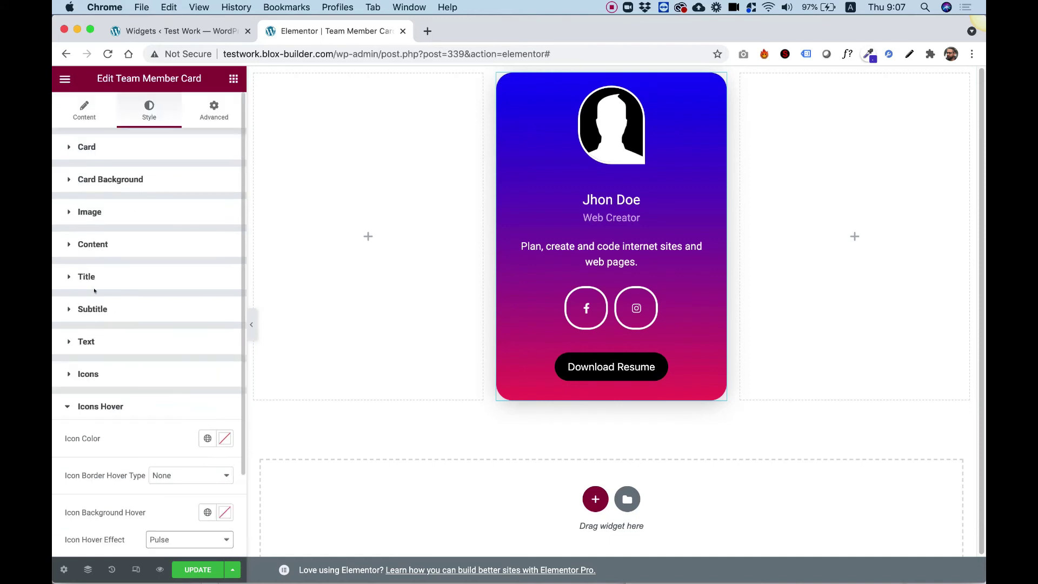
In Content > Layout, set Subtitle Placement to Hide and Show Footer to No
{"action": "left_click", "coordinate": [84, 120]}
{"action": "left_click", "coordinate": [99, 147]}
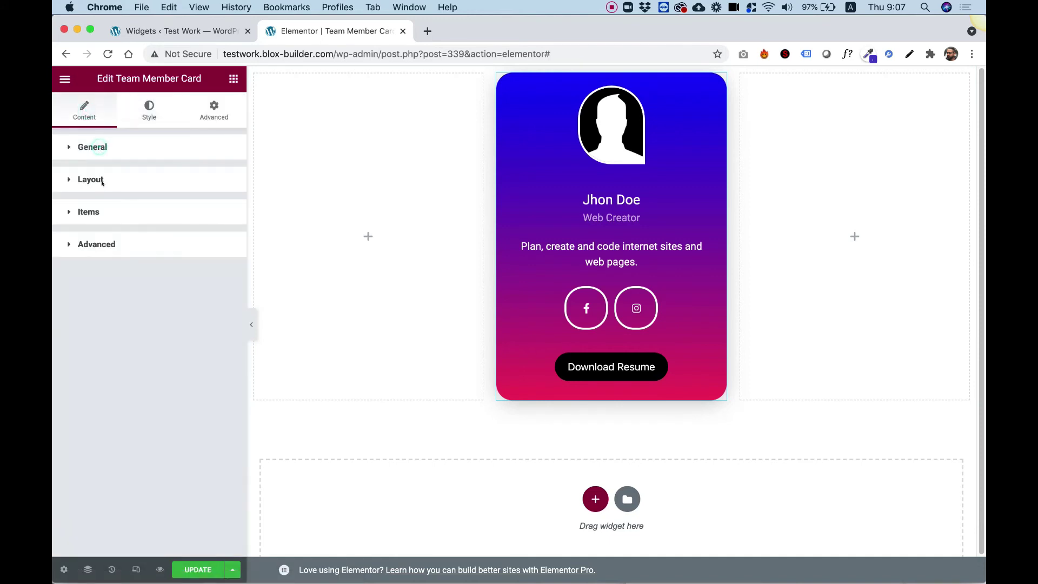
{"action": "left_click", "coordinate": [102, 182]}
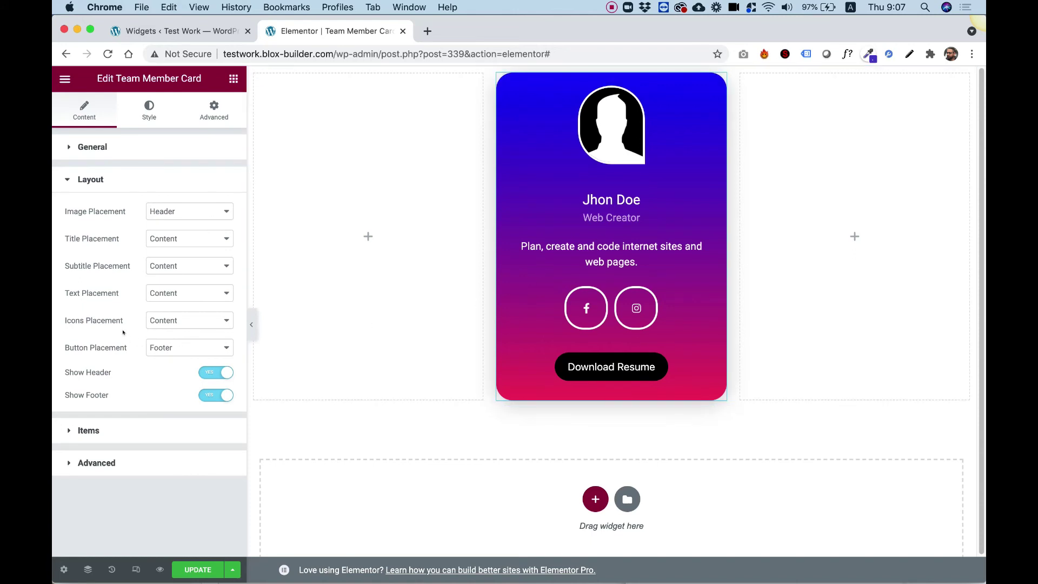
{"action": "left_click", "coordinate": [169, 268]}
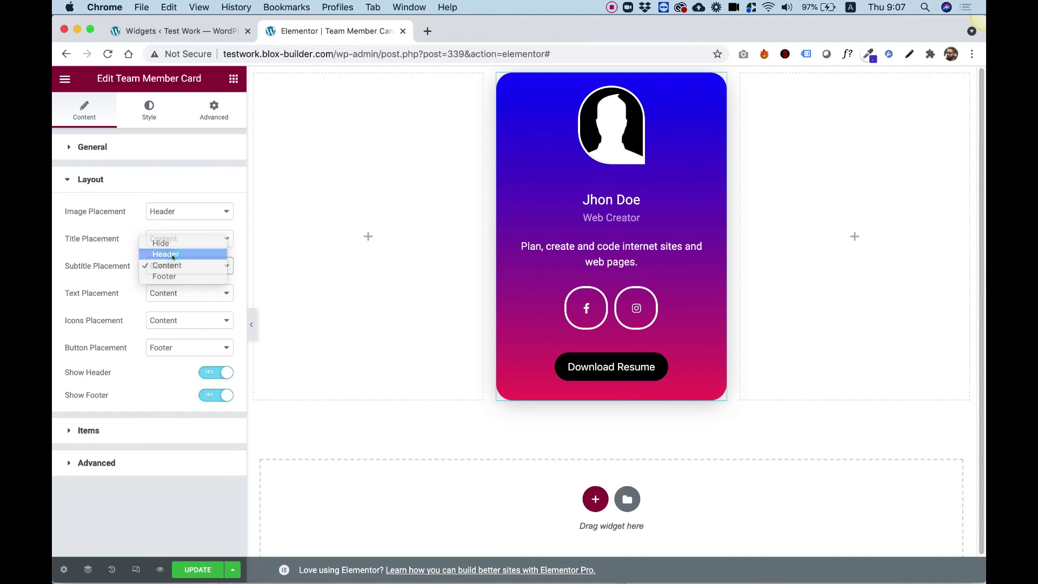
{"action": "left_click", "coordinate": [173, 257]}
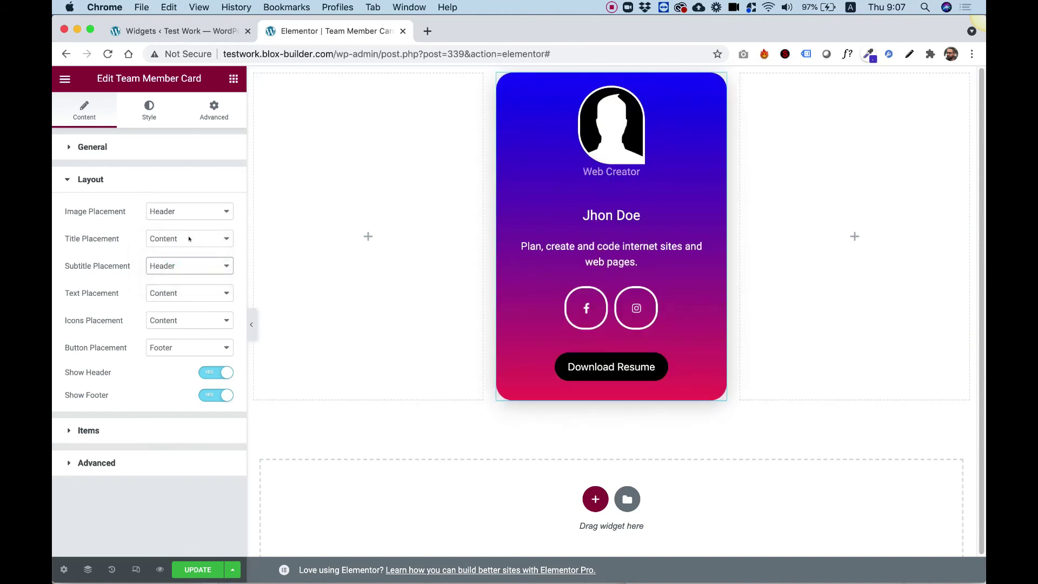
{"action": "left_click", "coordinate": [180, 262]}
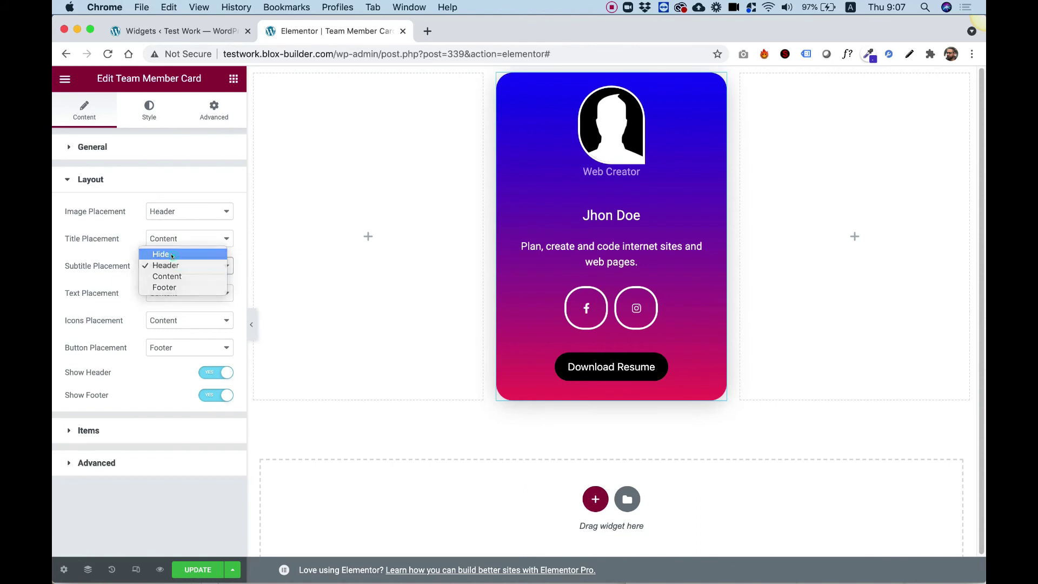
{"action": "left_click", "coordinate": [171, 254]}
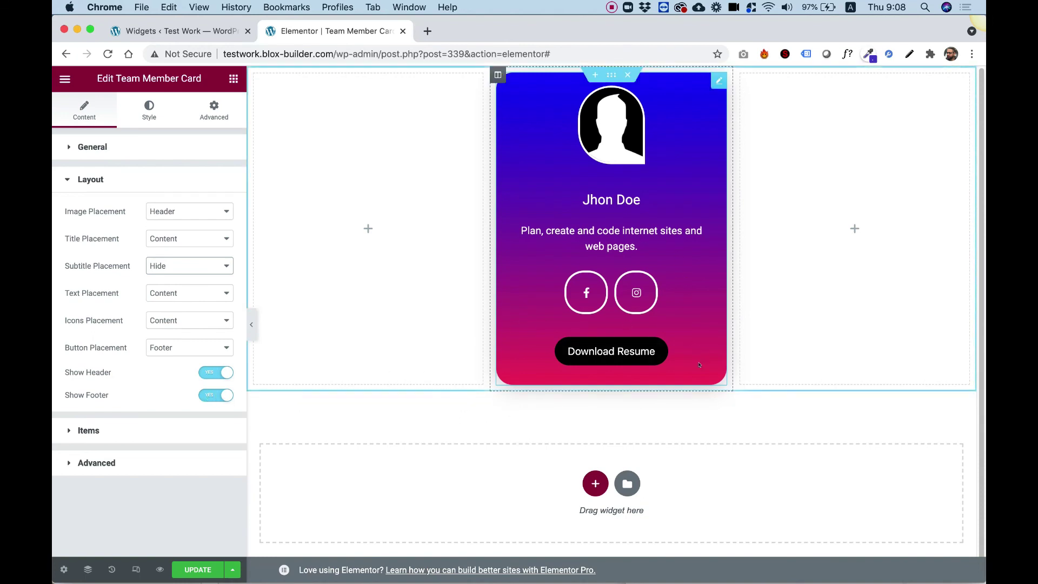
{"action": "left_click", "coordinate": [218, 395]}
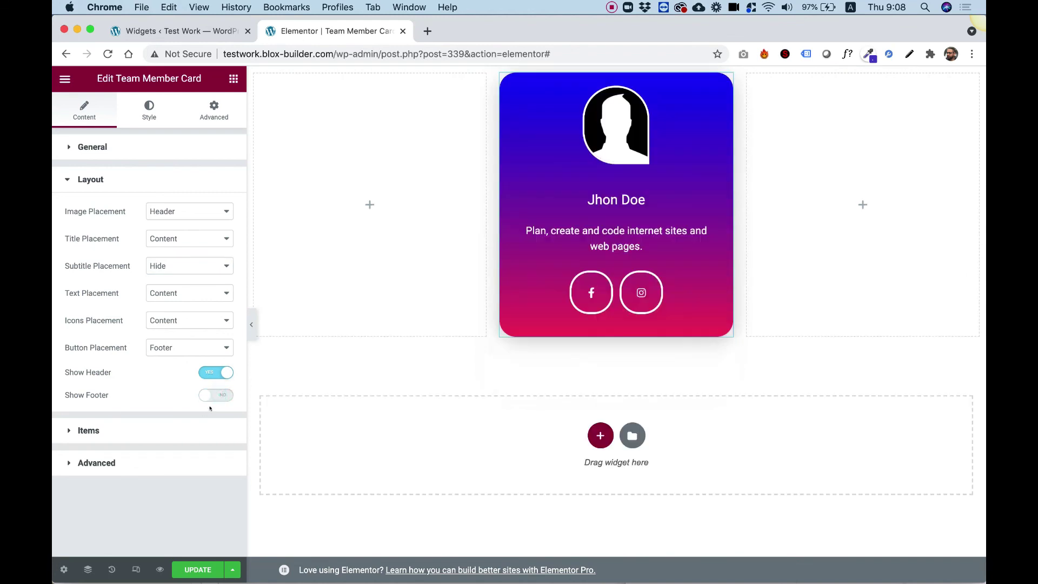